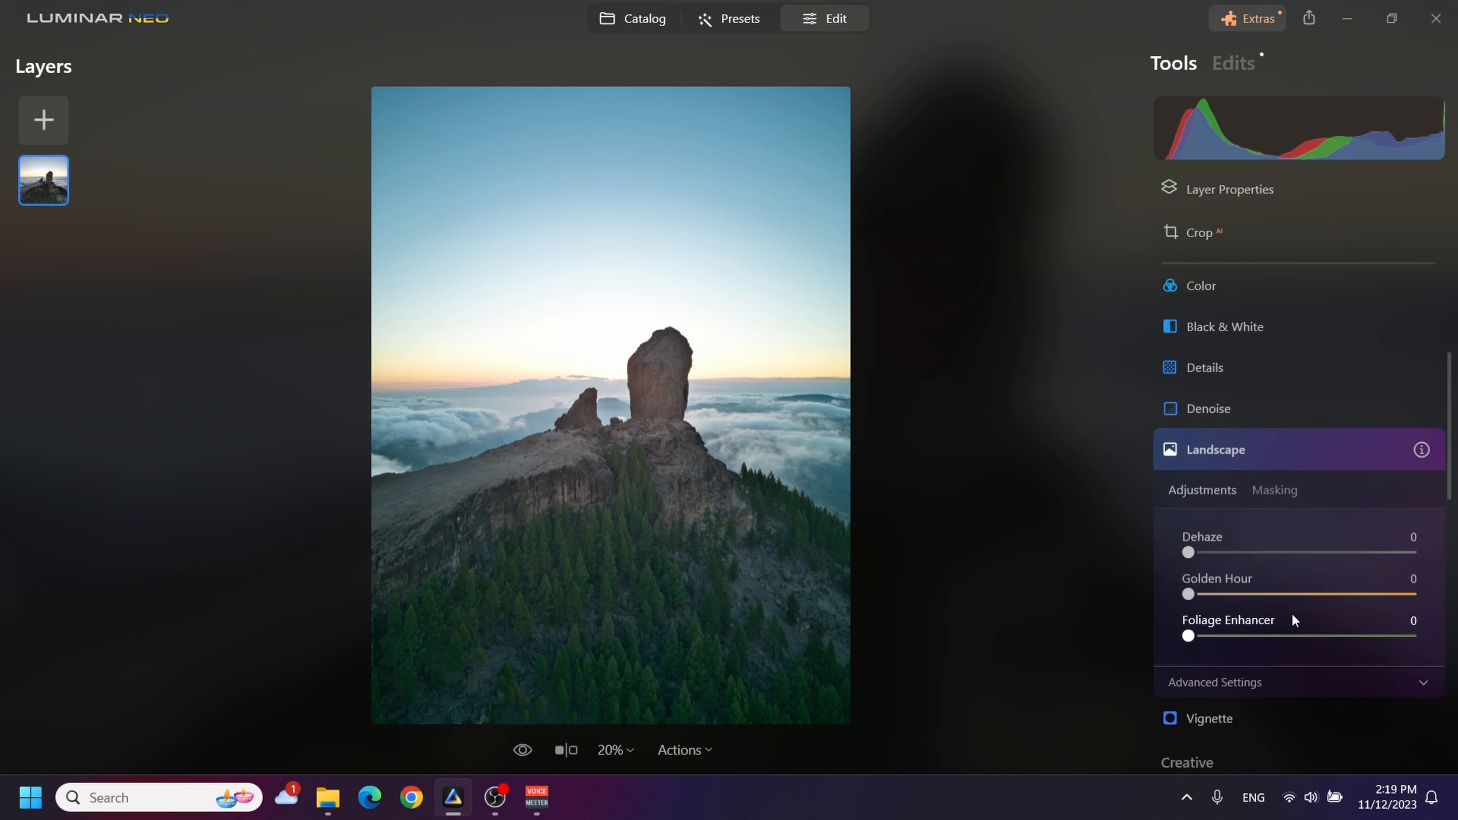
- Enhance the mountain photo's structure with Structure AI, setting Amount to 17 and Boost to 9
{"action": "scroll", "coordinate": [1293, 612], "scroll_direction": "up", "scroll_amount": 1}
{"action": "scroll", "coordinate": [1242, 445], "scroll_direction": "up", "scroll_amount": 1}
{"action": "scroll", "coordinate": [1241, 444], "scroll_direction": "up", "scroll_amount": 1}
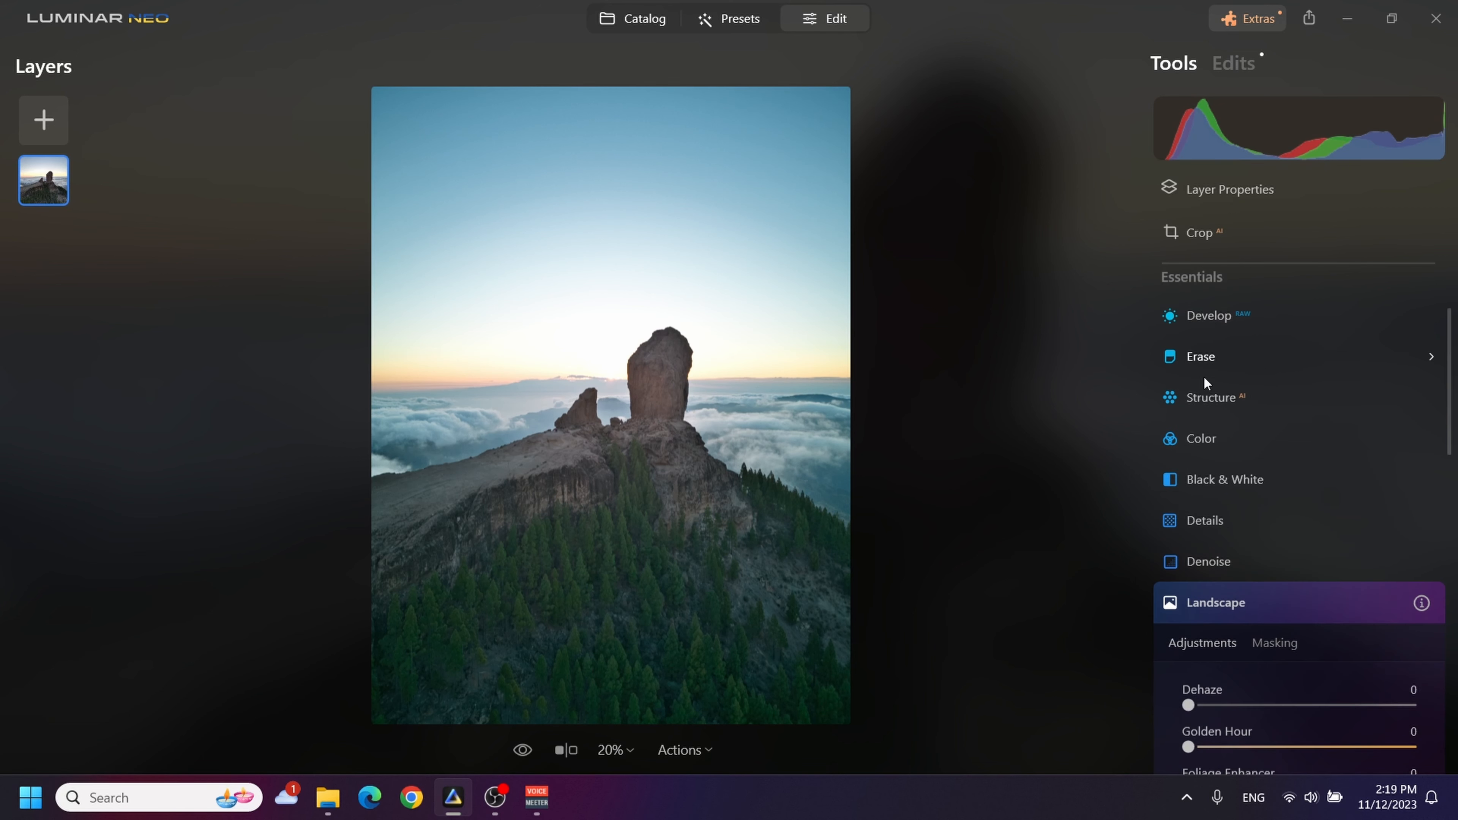
{"action": "left_click", "coordinate": [1230, 394]}
{"action": "left_click_drag", "start_coordinate": [1300, 516], "coordinate": [1212, 546]}
{"action": "left_click", "coordinate": [1362, 399]}
{"action": "left_click", "coordinate": [1362, 399]}
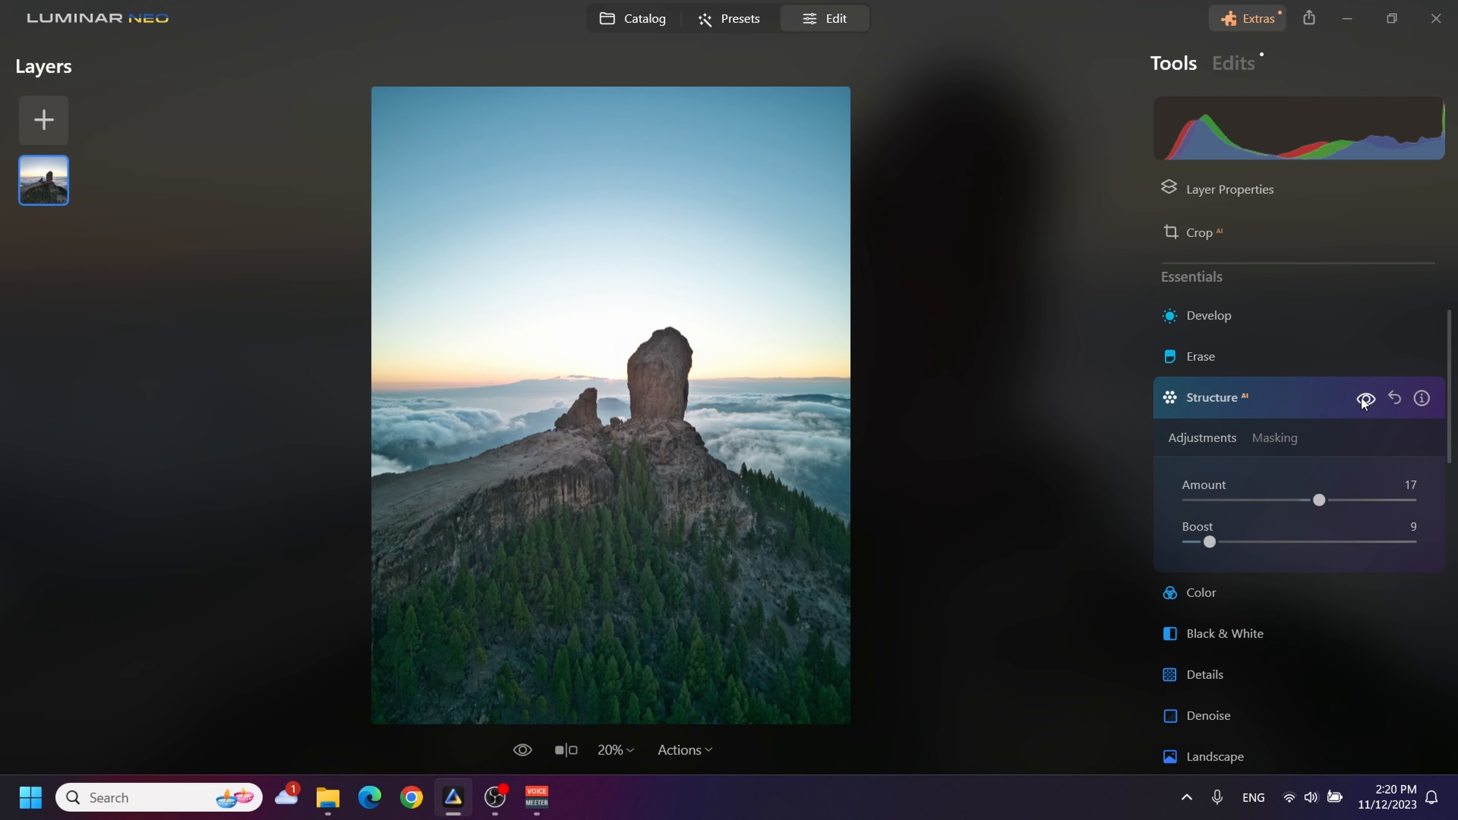
{"action": "left_click", "coordinate": [1272, 407]}
- Boost the photo's colours by setting Saturation to 18 and Vibrance to 29
{"action": "scroll", "coordinate": [1263, 395], "scroll_direction": "down", "scroll_amount": 1}
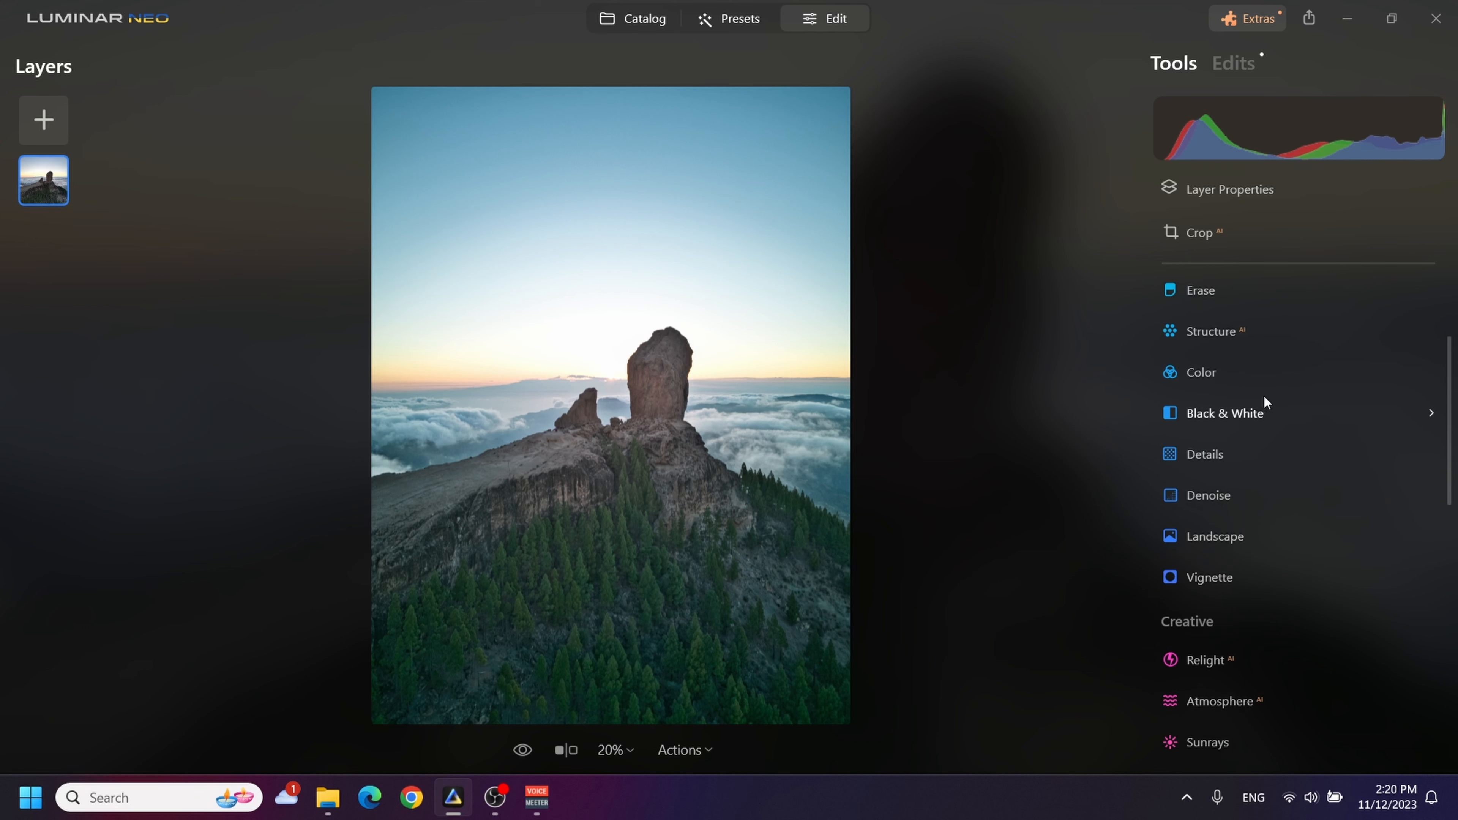
{"action": "left_click", "coordinate": [1229, 384]}
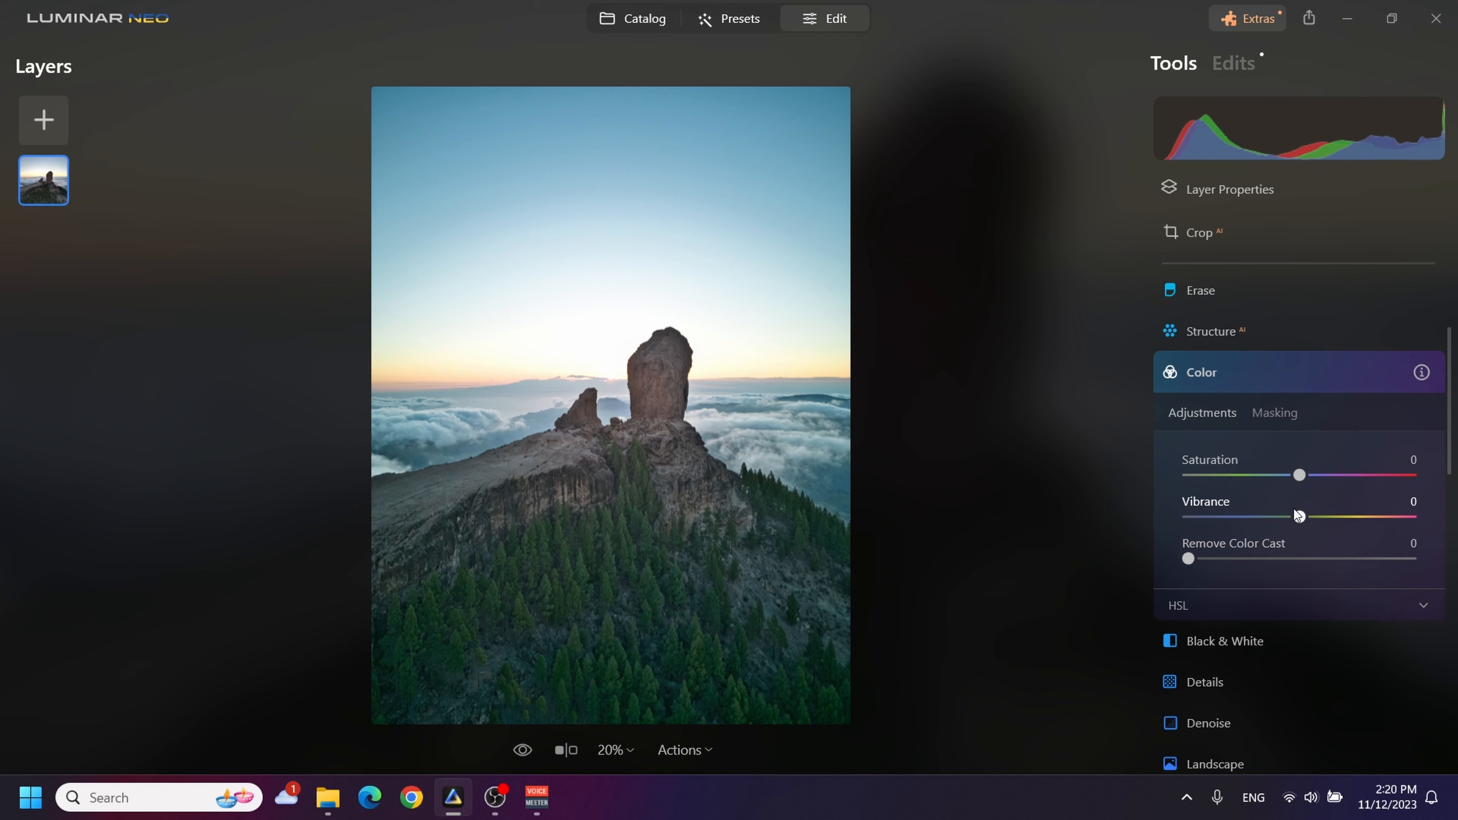
{"action": "mouse_move", "coordinate": [1302, 475]}
{"action": "left_mouse_down"}
{"action": "mouse_move", "coordinate": [1310, 516]}
{"action": "mouse_move", "coordinate": [1328, 515]}
{"action": "mouse_move", "coordinate": [1319, 476]}
{"action": "left_mouse_up"}
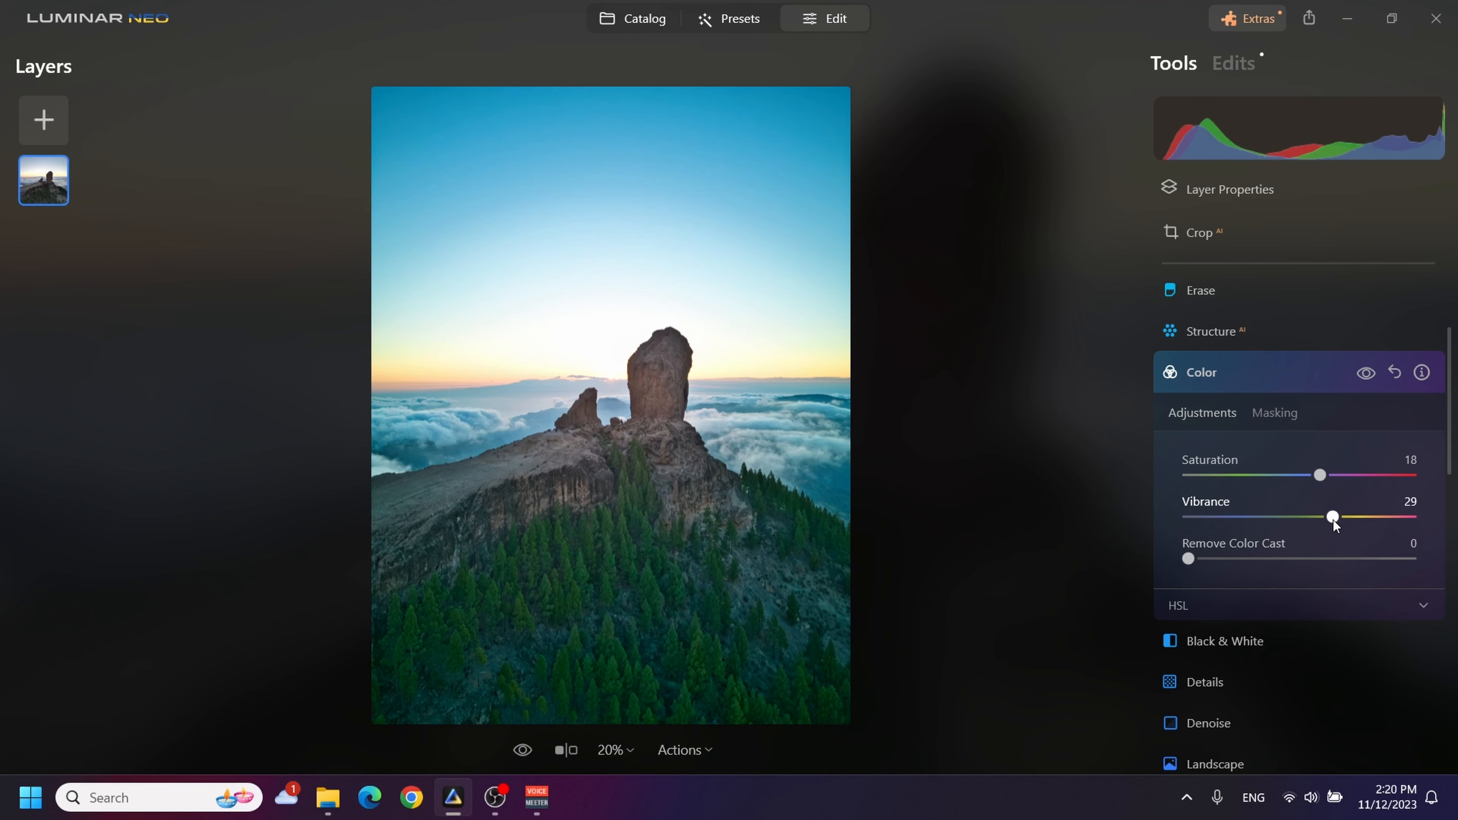
{"action": "left_click", "coordinate": [1262, 368]}
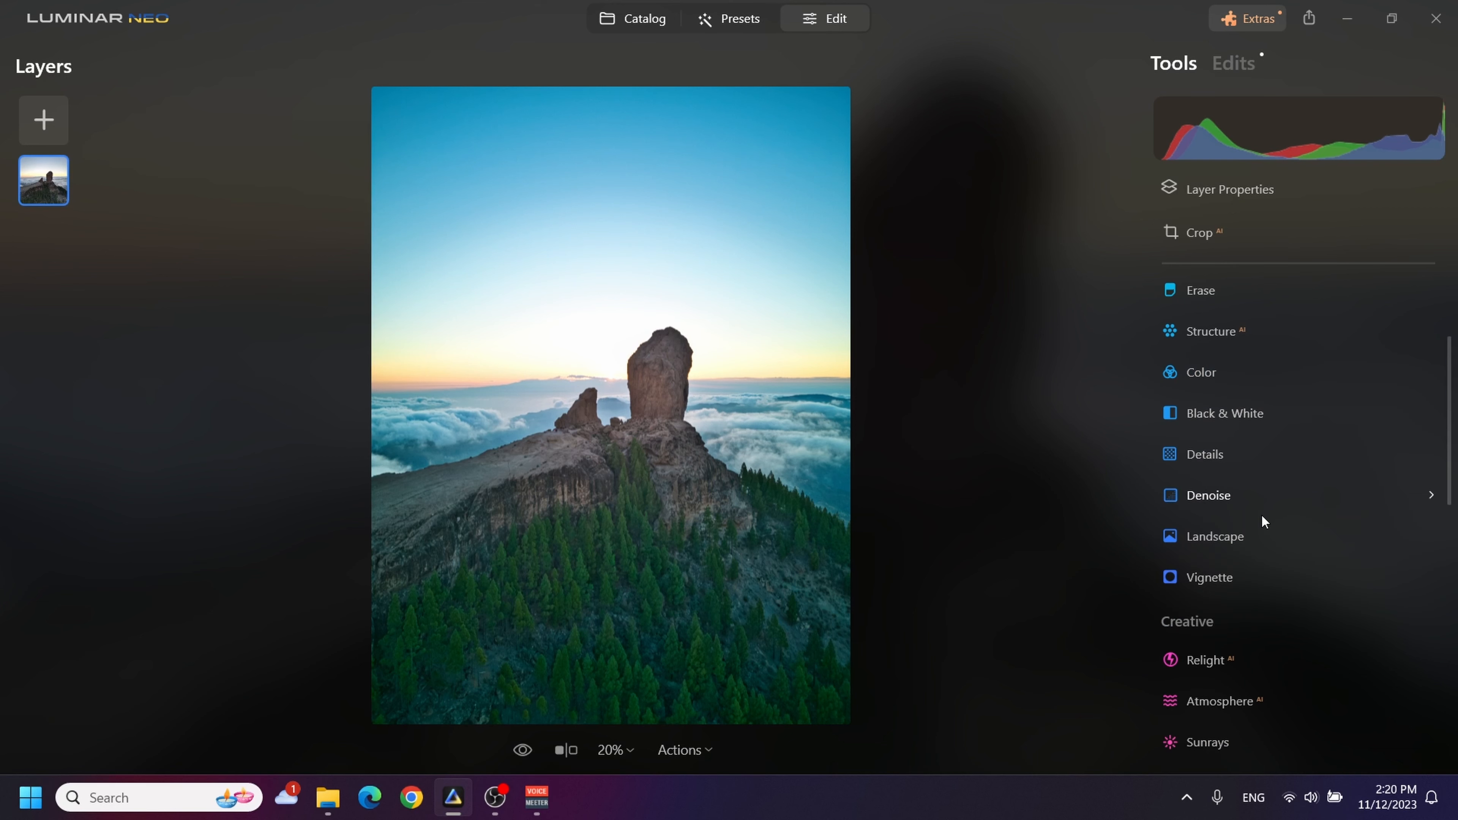
- Set the Landscape tool's Golden Hour to 55 and compare the photo with and without the effect
{"action": "left_click", "coordinate": [1224, 537]}
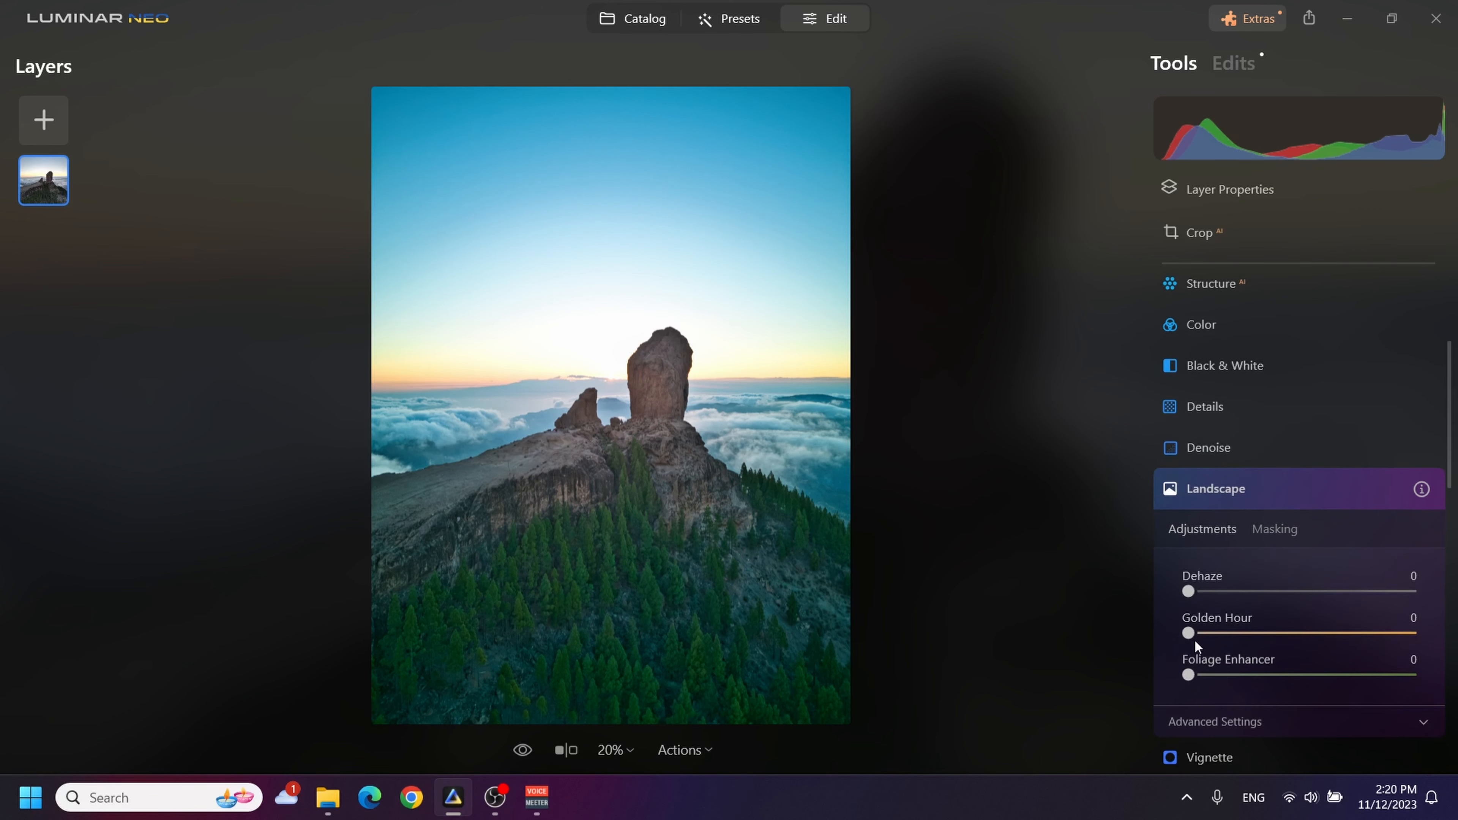
{"action": "left_click_drag", "start_coordinate": [1188, 633], "coordinate": [1302, 628]}
{"action": "left_click", "coordinate": [1366, 490]}
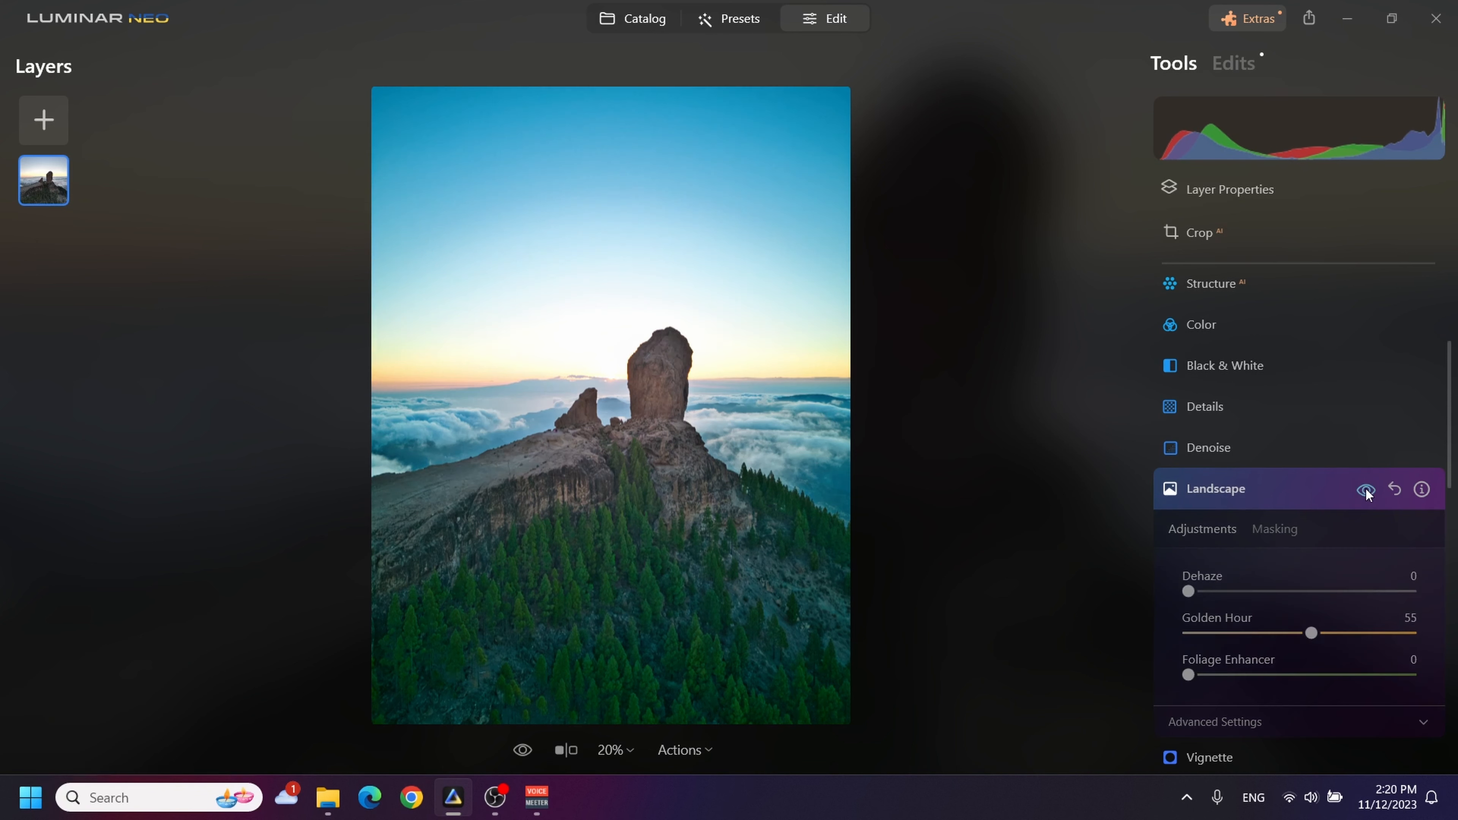
{"action": "left_click", "coordinate": [1367, 489]}
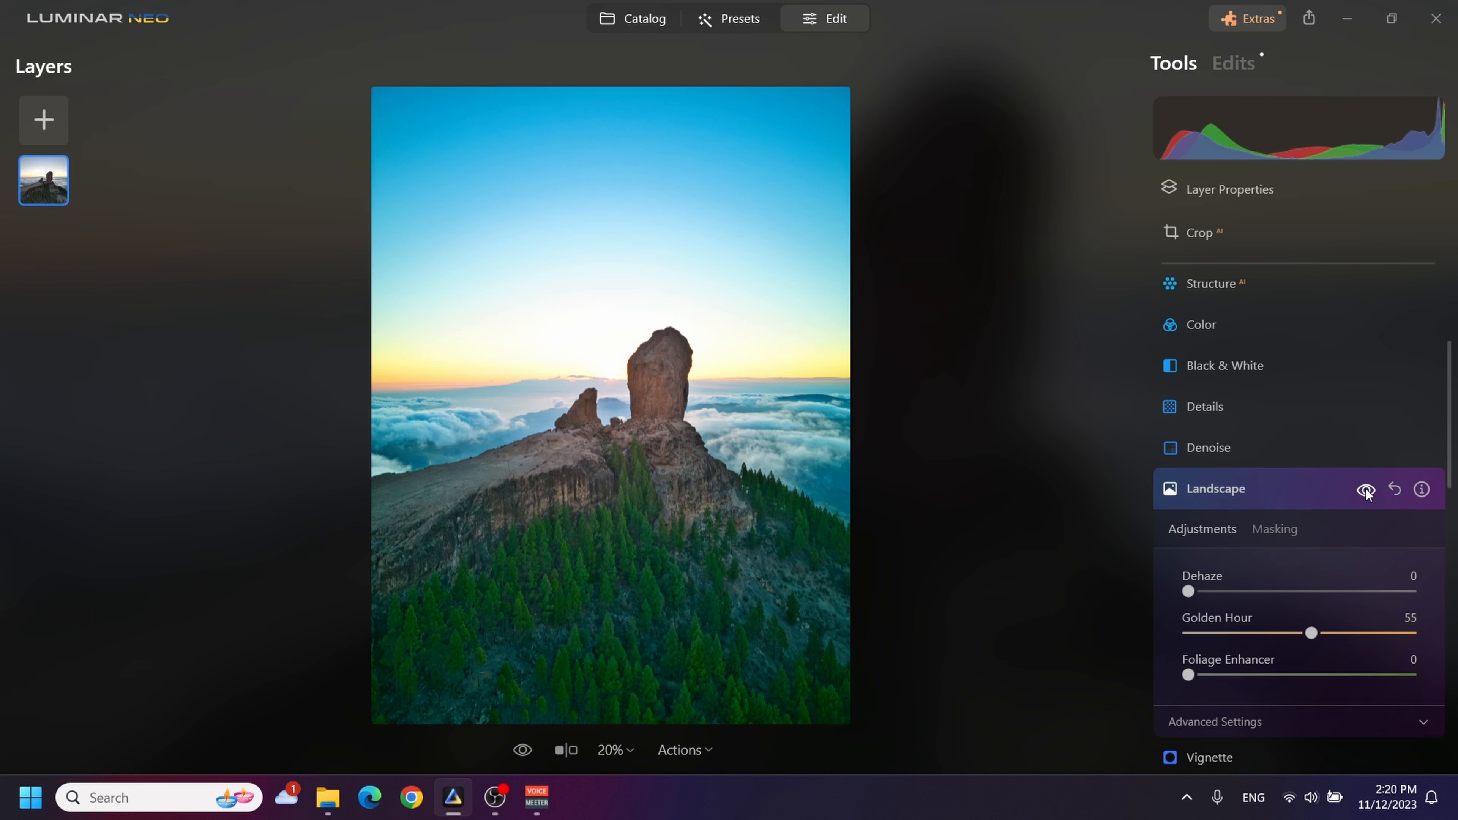
{"action": "left_click", "coordinate": [1311, 488]}
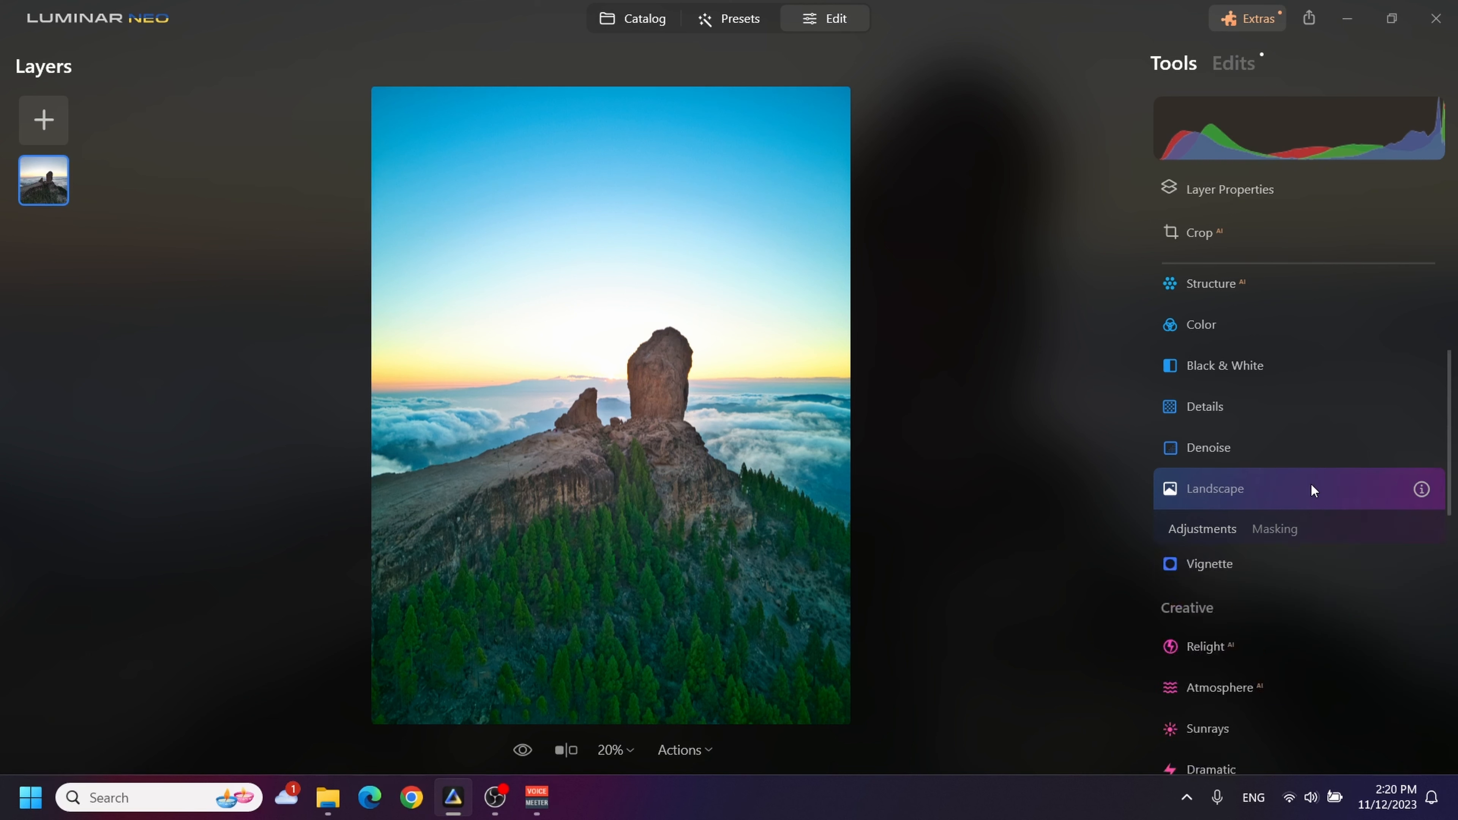
- Try the suggested Bright Blue Sky 1 as the mountain photo's replacement sky with Sky AI
{"action": "scroll", "coordinate": [1300, 485], "scroll_direction": "up", "scroll_amount": 2}
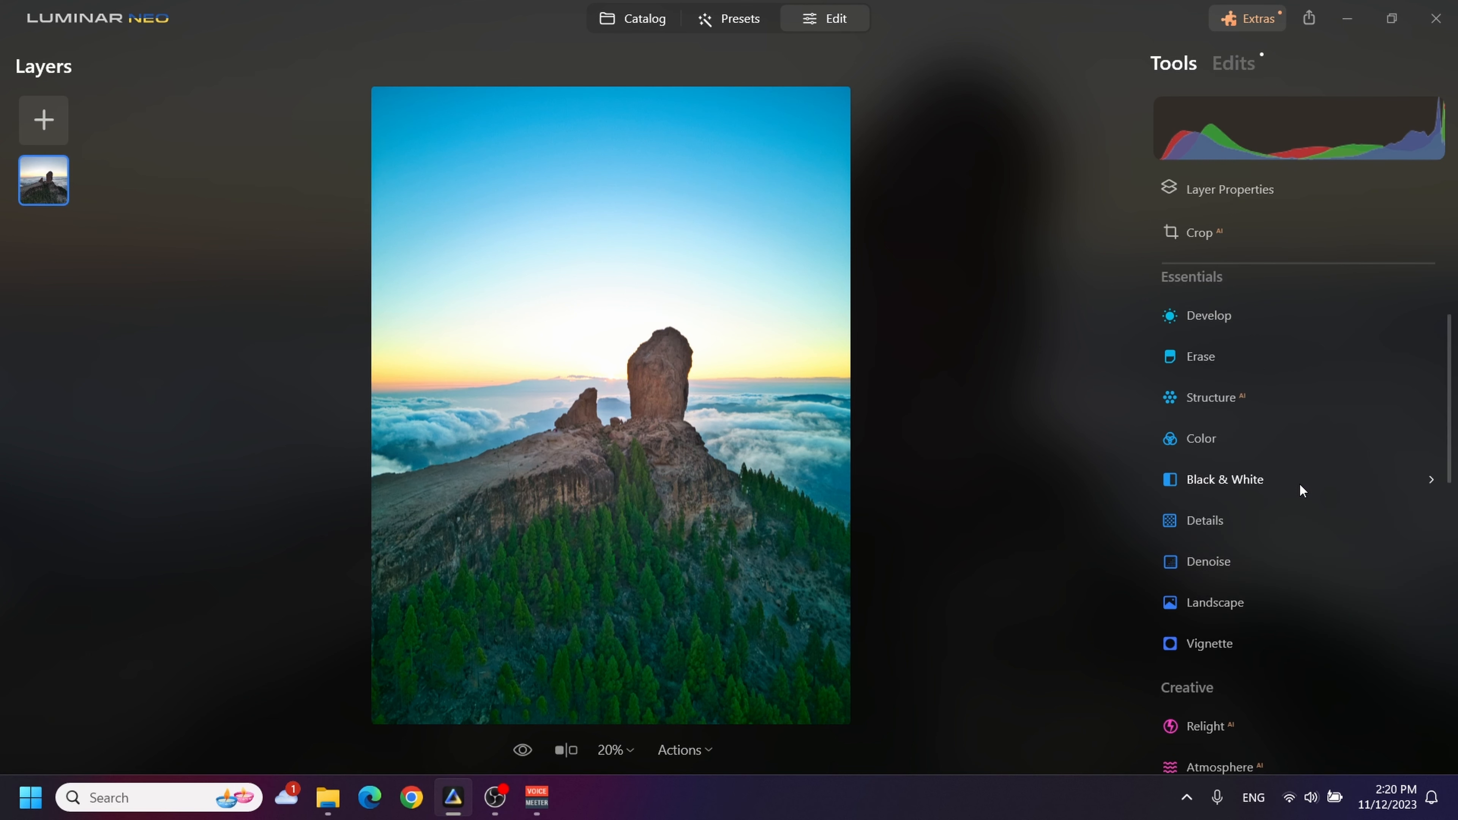
{"action": "scroll", "coordinate": [1196, 372], "scroll_direction": "up", "scroll_amount": 3}
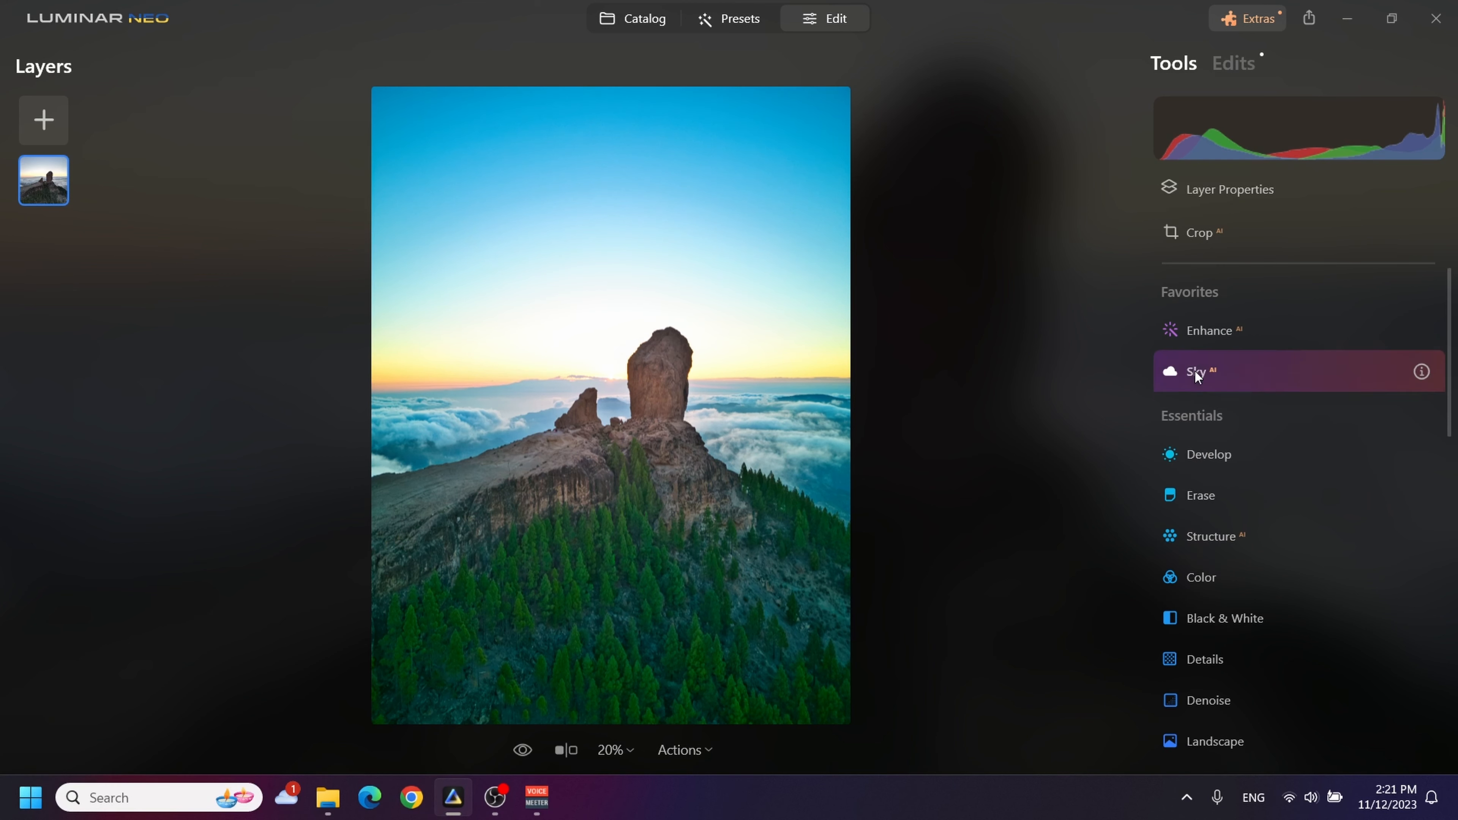
{"action": "left_click", "coordinate": [1195, 371]}
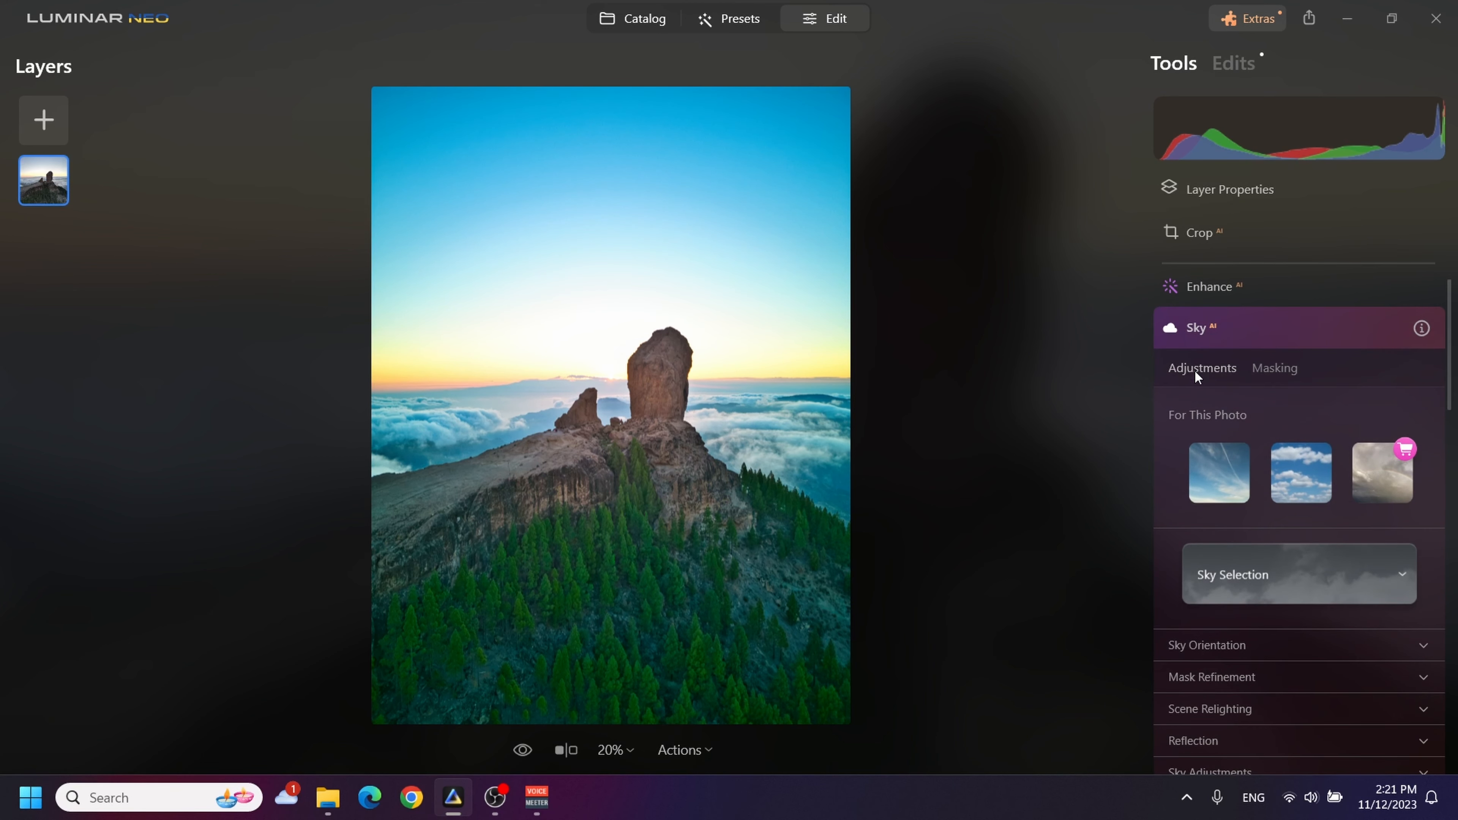
{"action": "left_click", "coordinate": [1396, 575]}
{"action": "left_click", "coordinate": [1394, 576]}
{"action": "left_click", "coordinate": [1224, 478]}
- Replace the mountain photo's sky with Sunset Clouds 3 from the full sky collection
{"action": "left_click", "coordinate": [1407, 574]}
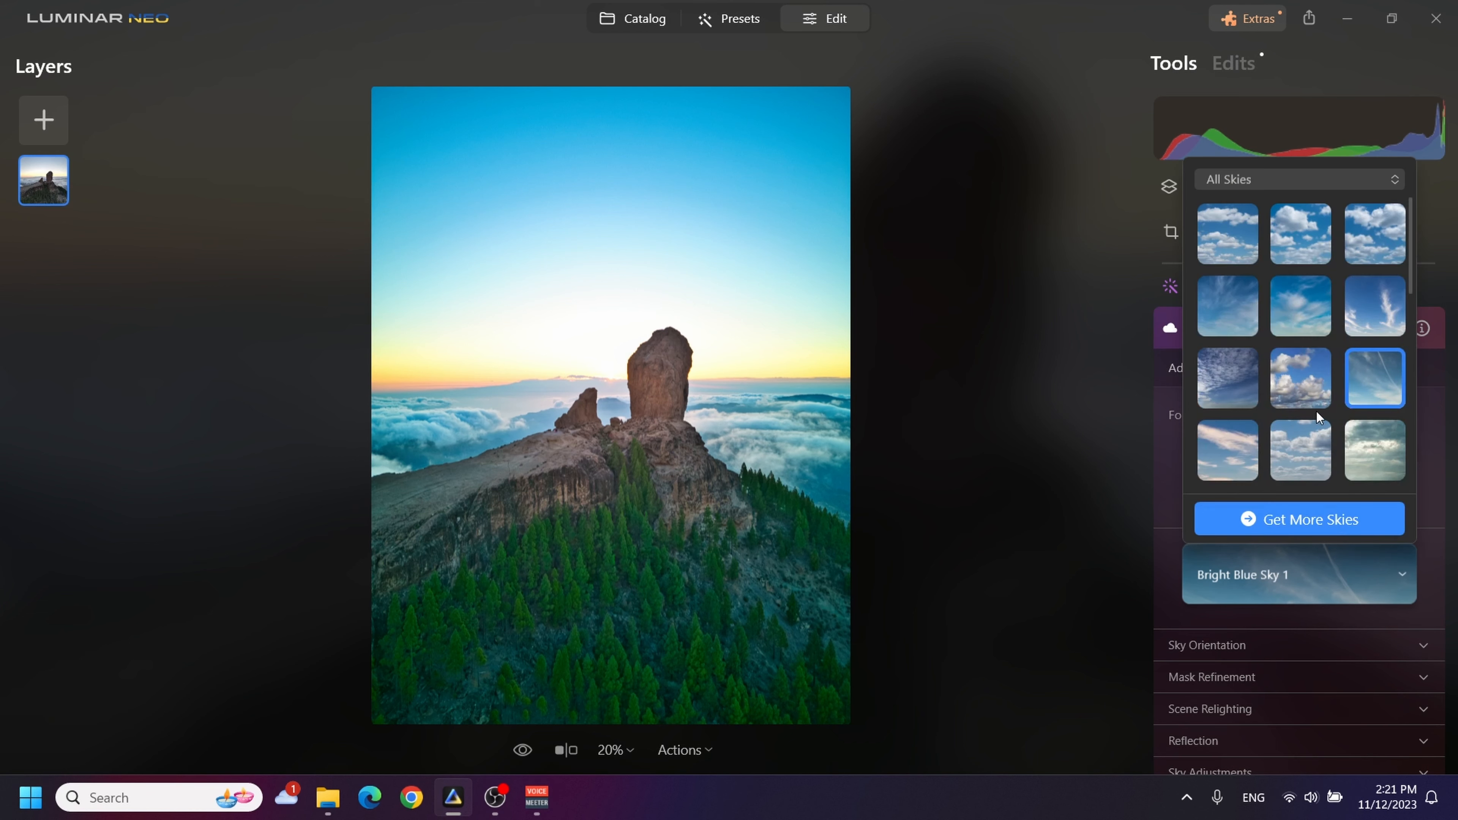
{"action": "scroll", "coordinate": [1317, 412], "scroll_direction": "down", "scroll_amount": 10}
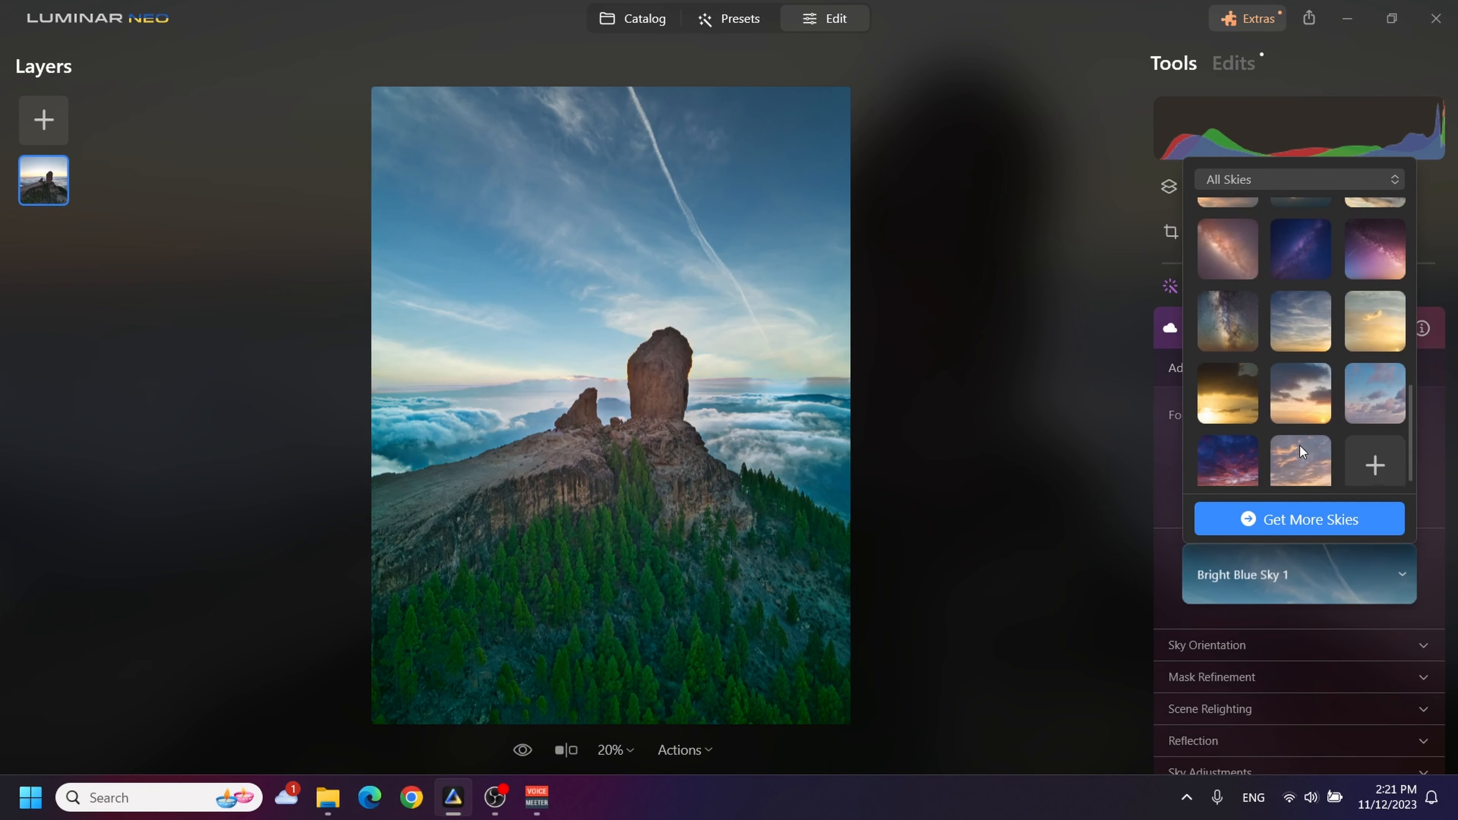
{"action": "scroll", "coordinate": [1291, 425], "scroll_direction": "down", "scroll_amount": 1}
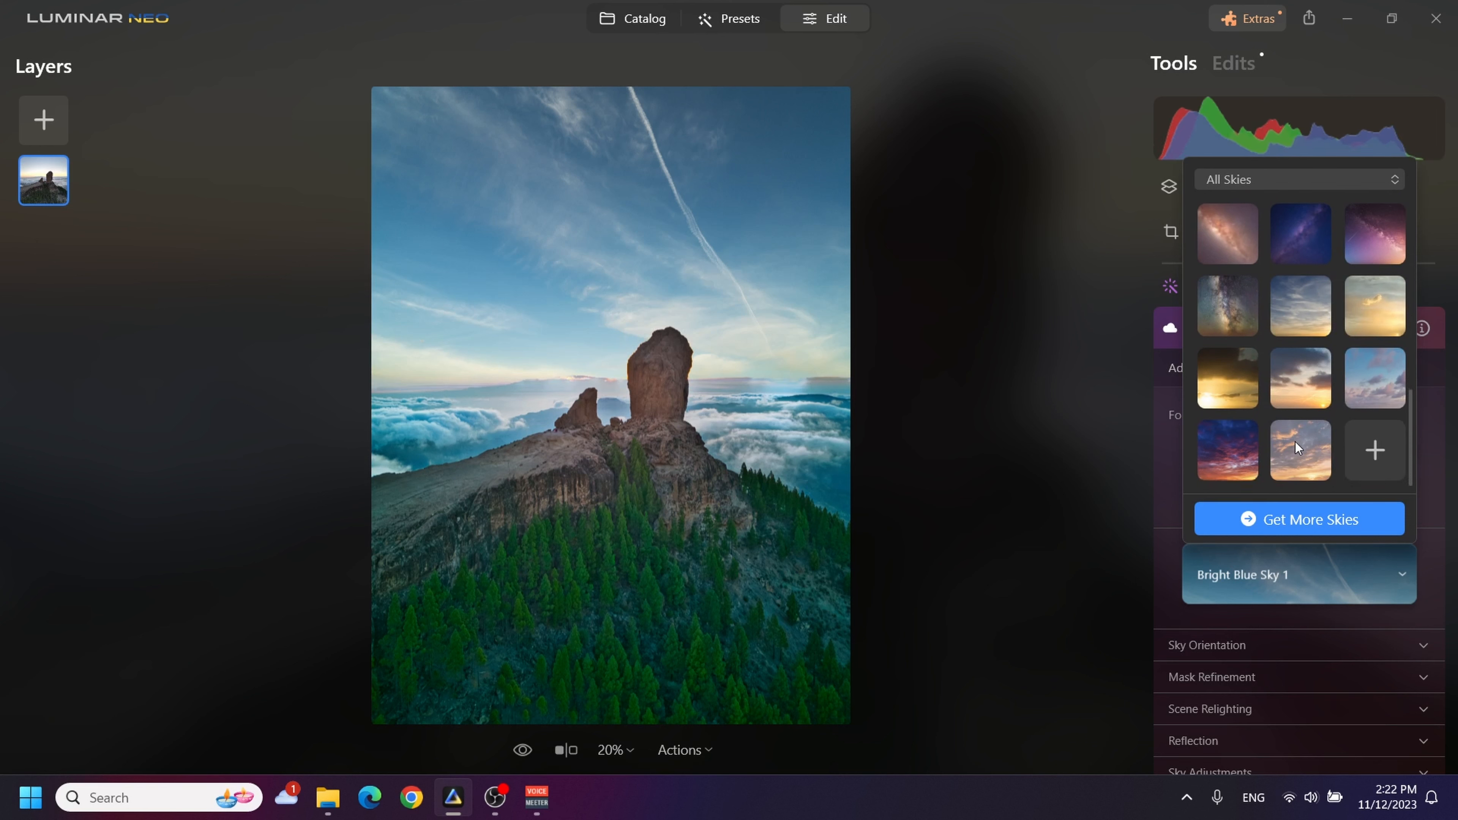
{"action": "left_click", "coordinate": [1293, 457]}
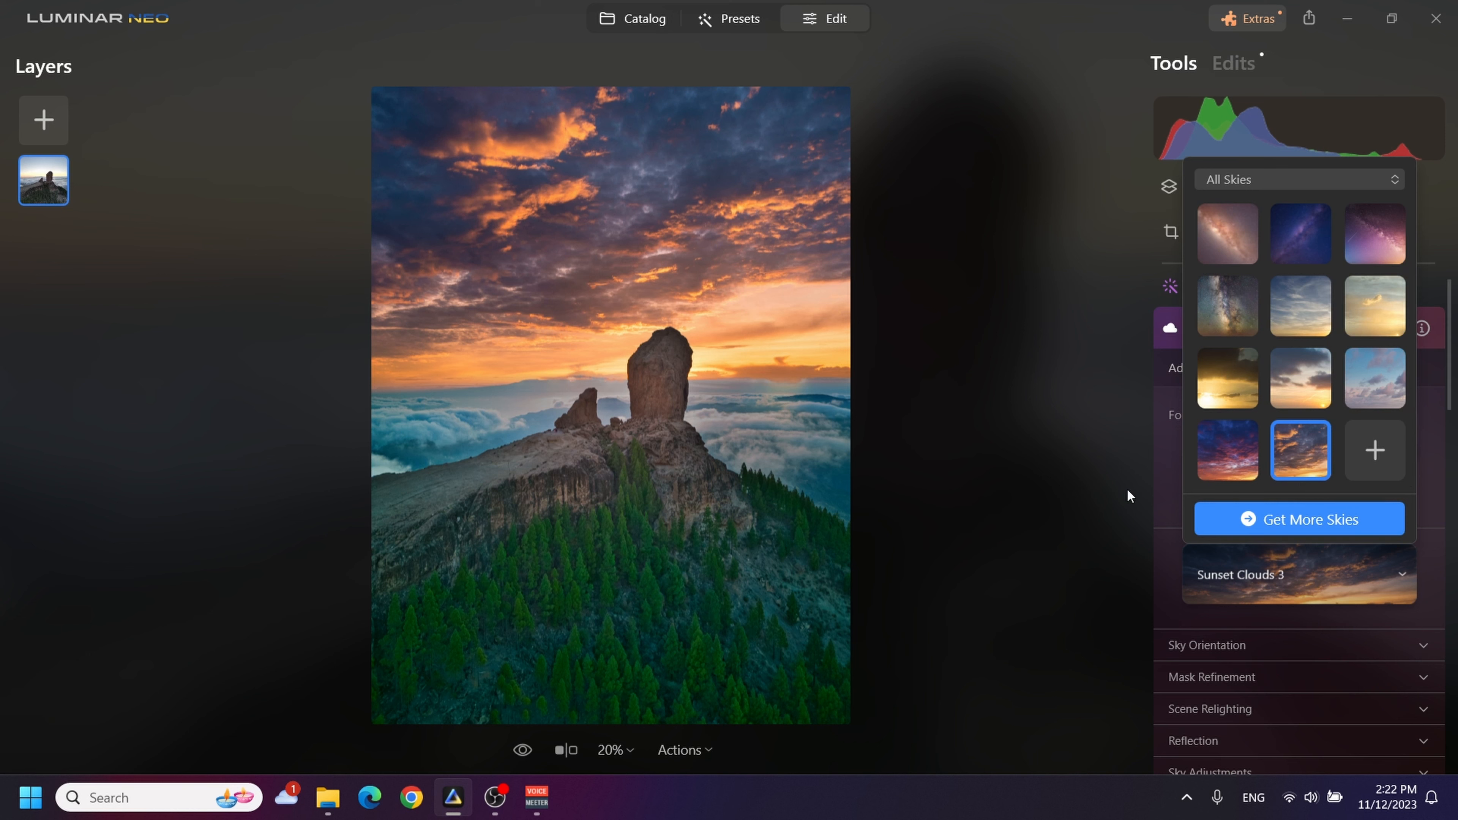
{"action": "left_click", "coordinate": [1165, 485]}
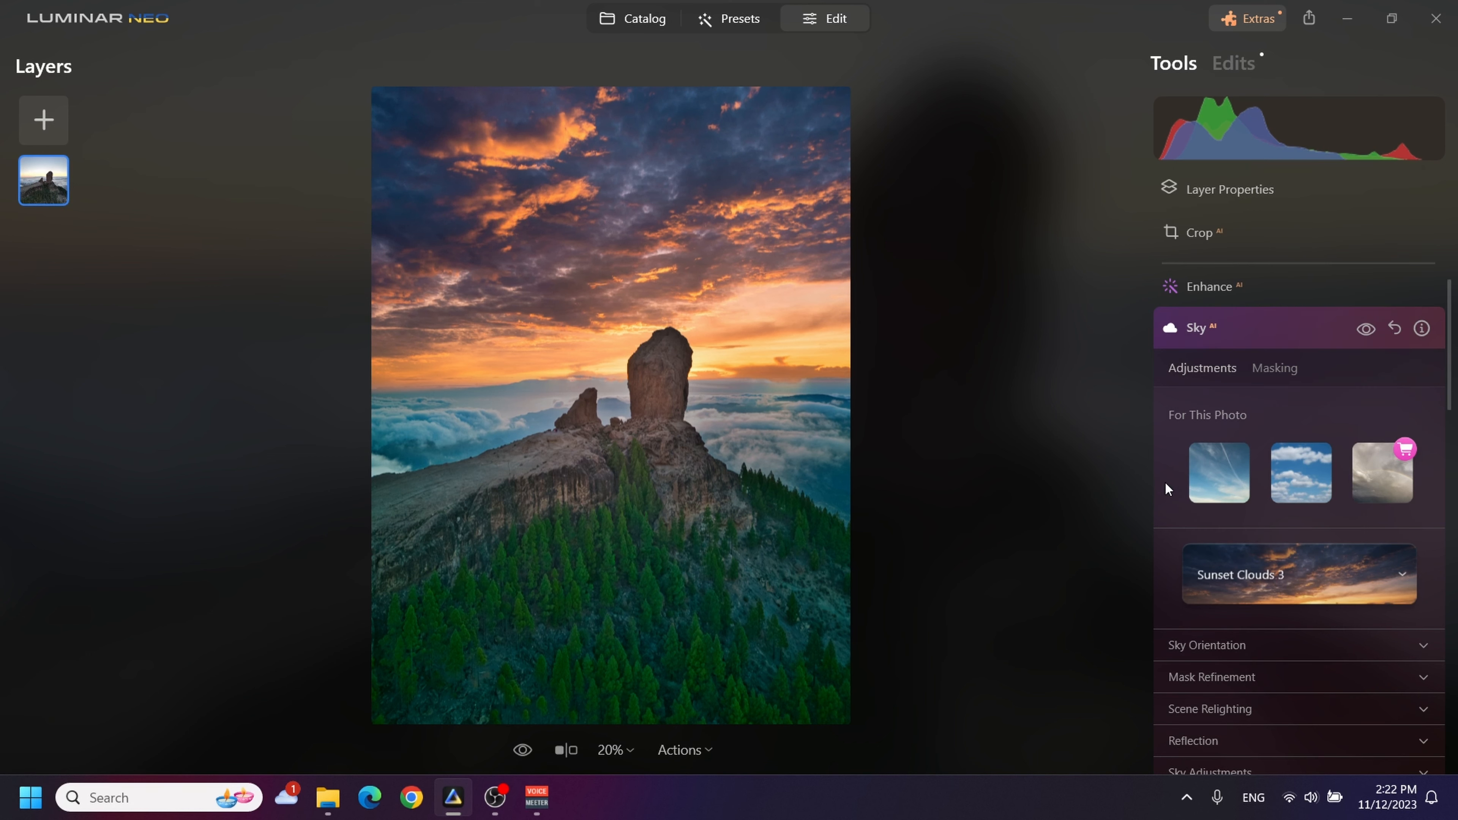
{"action": "left_click", "coordinate": [1208, 288]}
{"action": "left_click", "coordinate": [1207, 293]}
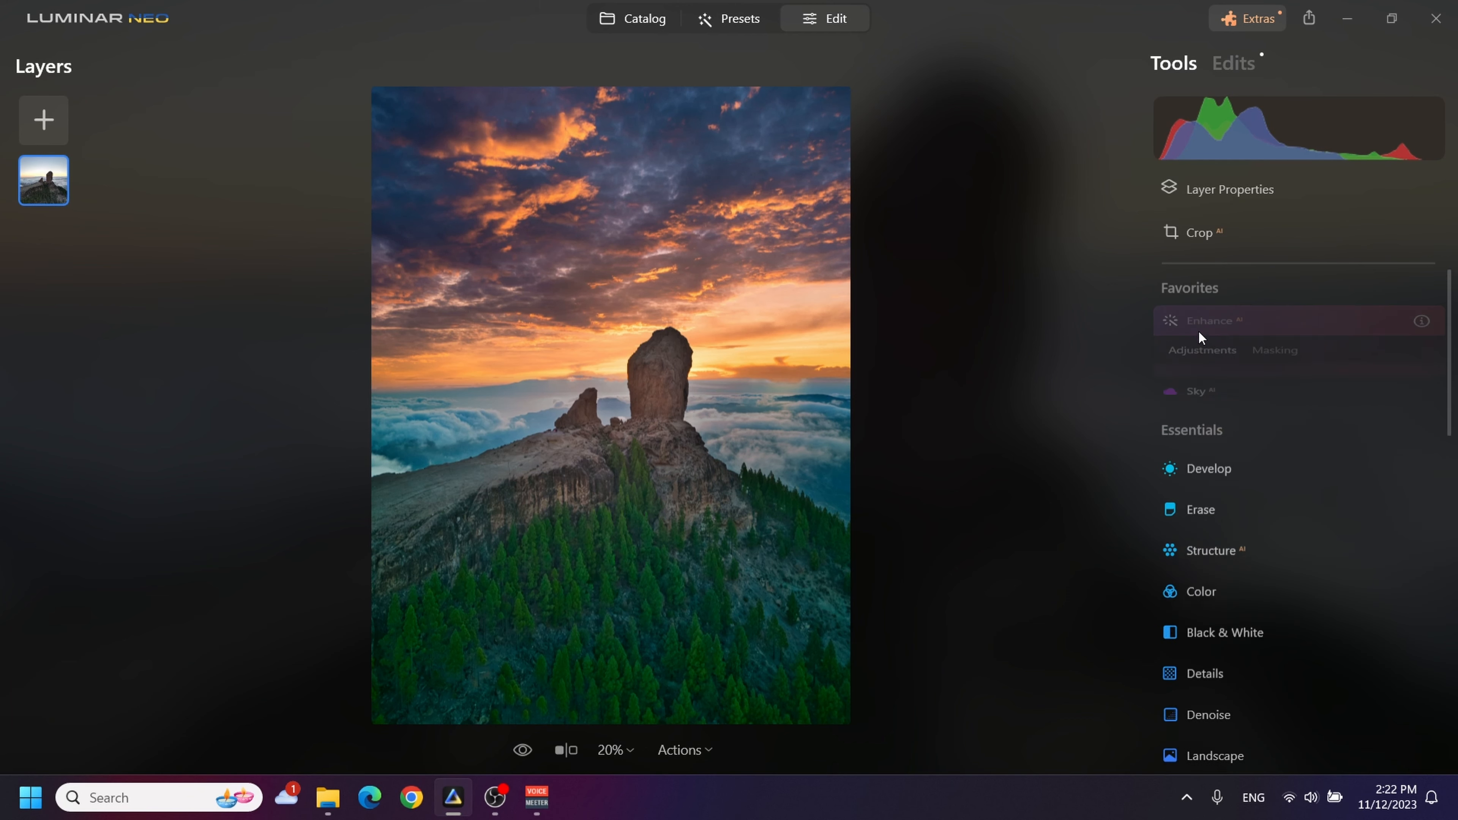
{"action": "left_click", "coordinate": [1205, 294]}
- Try alternative replacement skies on the mountain photo, including Dramatic Sky 6 and Dramatic Sunset 1
{"action": "left_click", "coordinate": [1196, 368]}
{"action": "scroll", "coordinate": [1229, 528], "scroll_direction": "down", "scroll_amount": 1}
{"action": "left_click", "coordinate": [1250, 556]}
{"action": "scroll", "coordinate": [1298, 448], "scroll_direction": "down", "scroll_amount": 3}
{"action": "left_click", "coordinate": [1316, 365]}
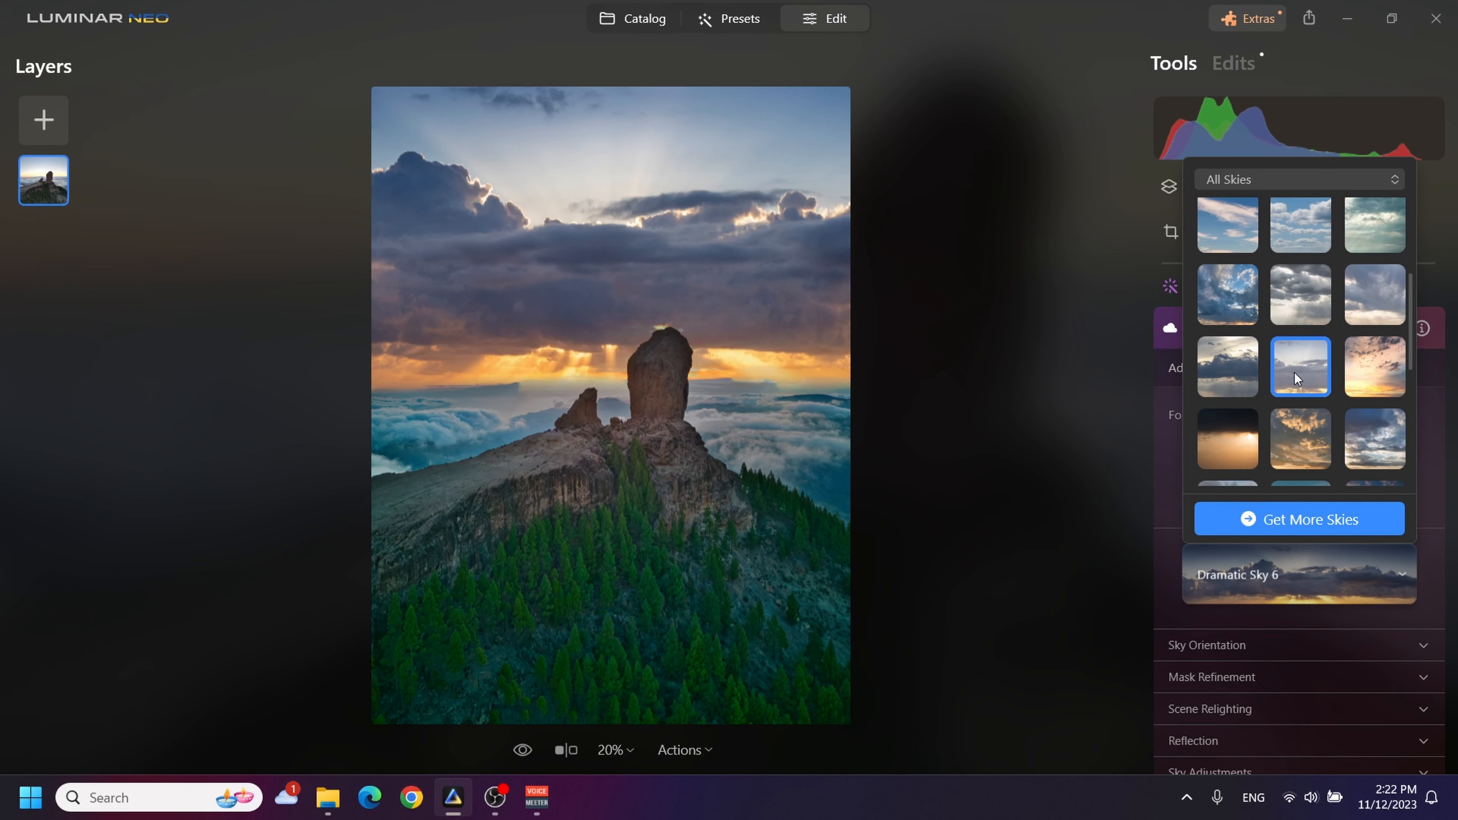
{"action": "left_click", "coordinate": [1369, 369]}
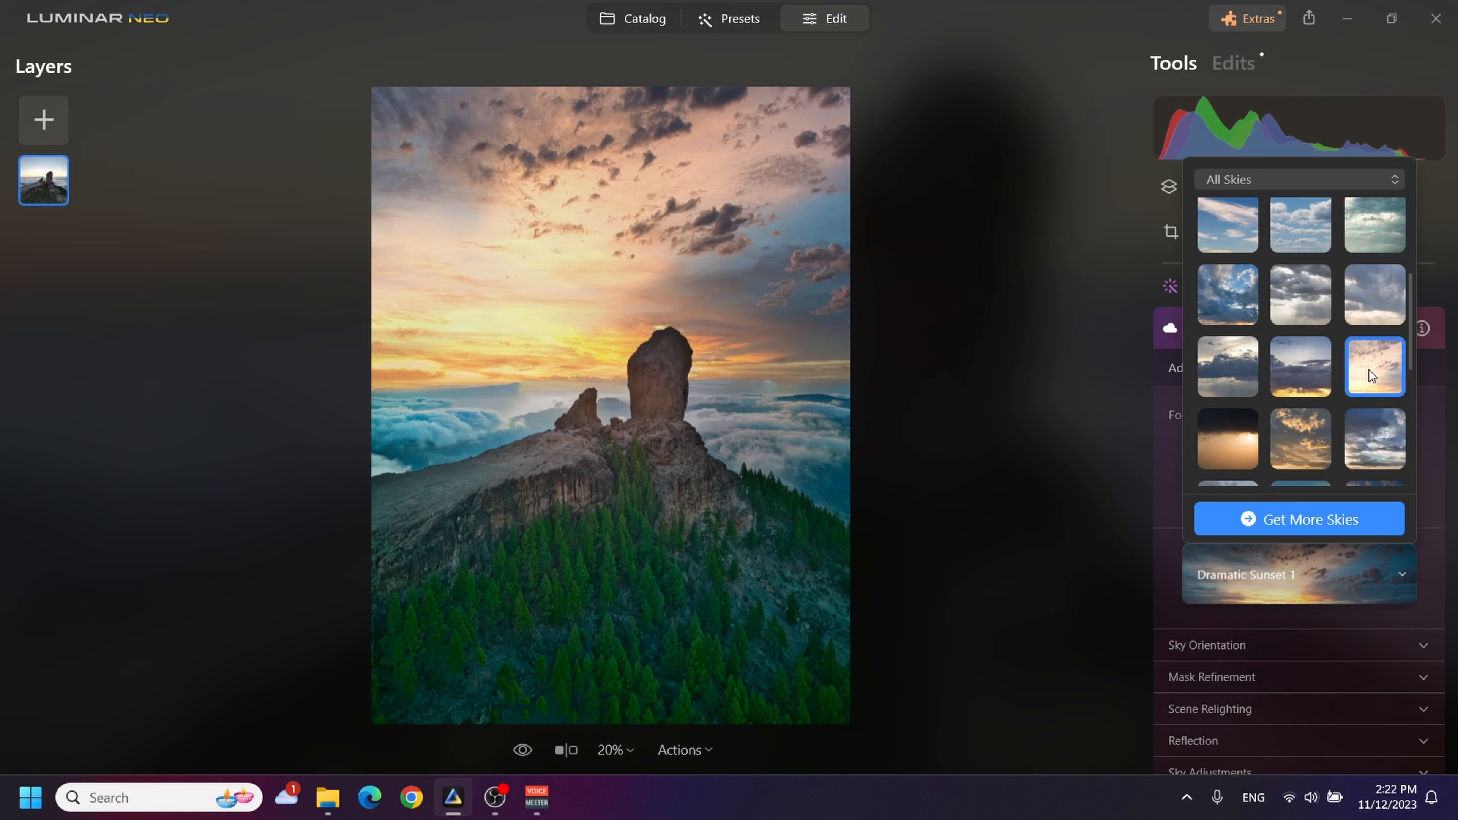
{"action": "left_click", "coordinate": [1244, 370]}
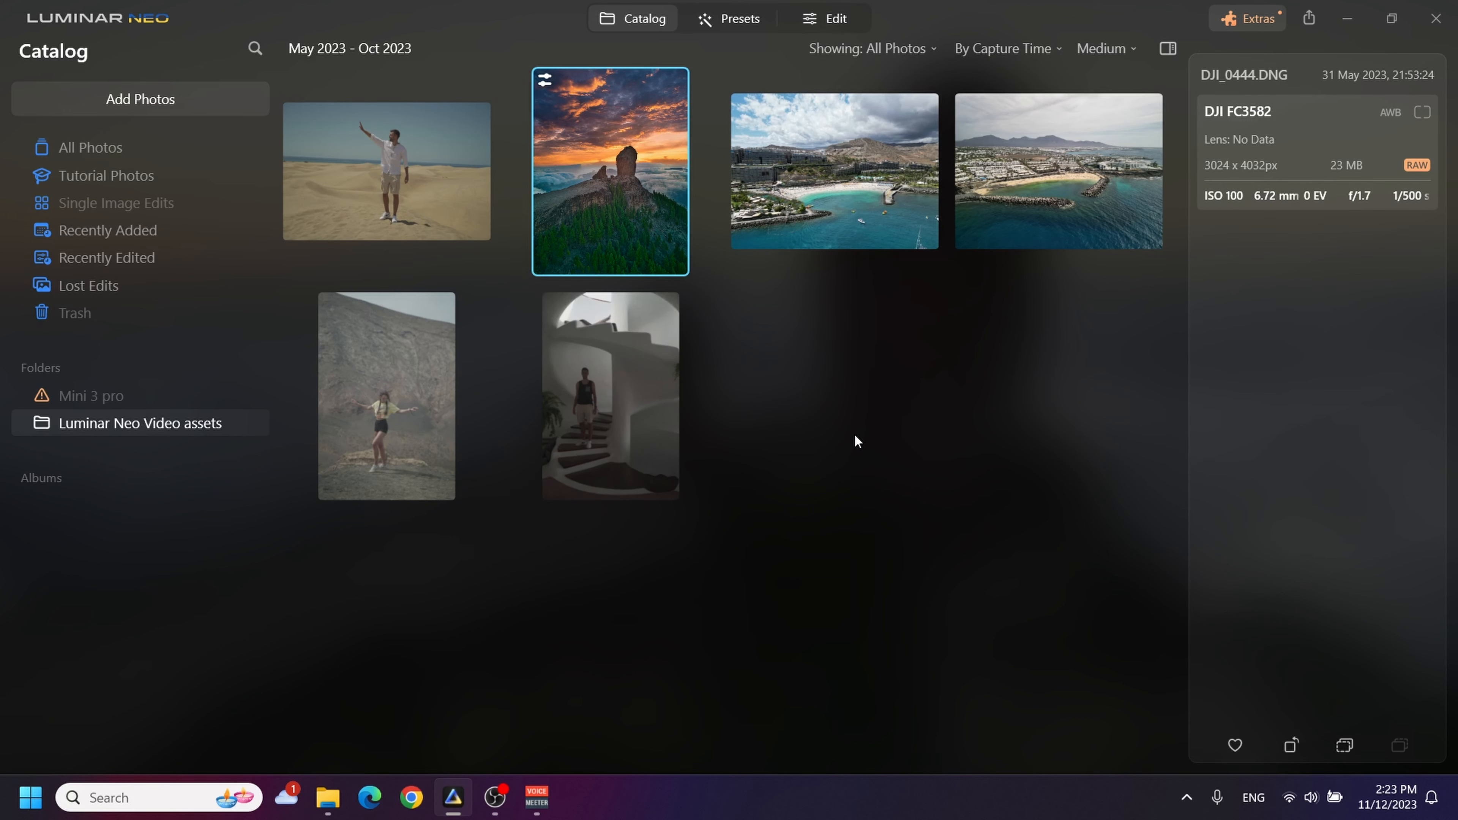
- Open the sand dune photo DSC01769.ARW for editing and replace its sky with Blue Sky 1
{"action": "double_click", "coordinate": [393, 190]}
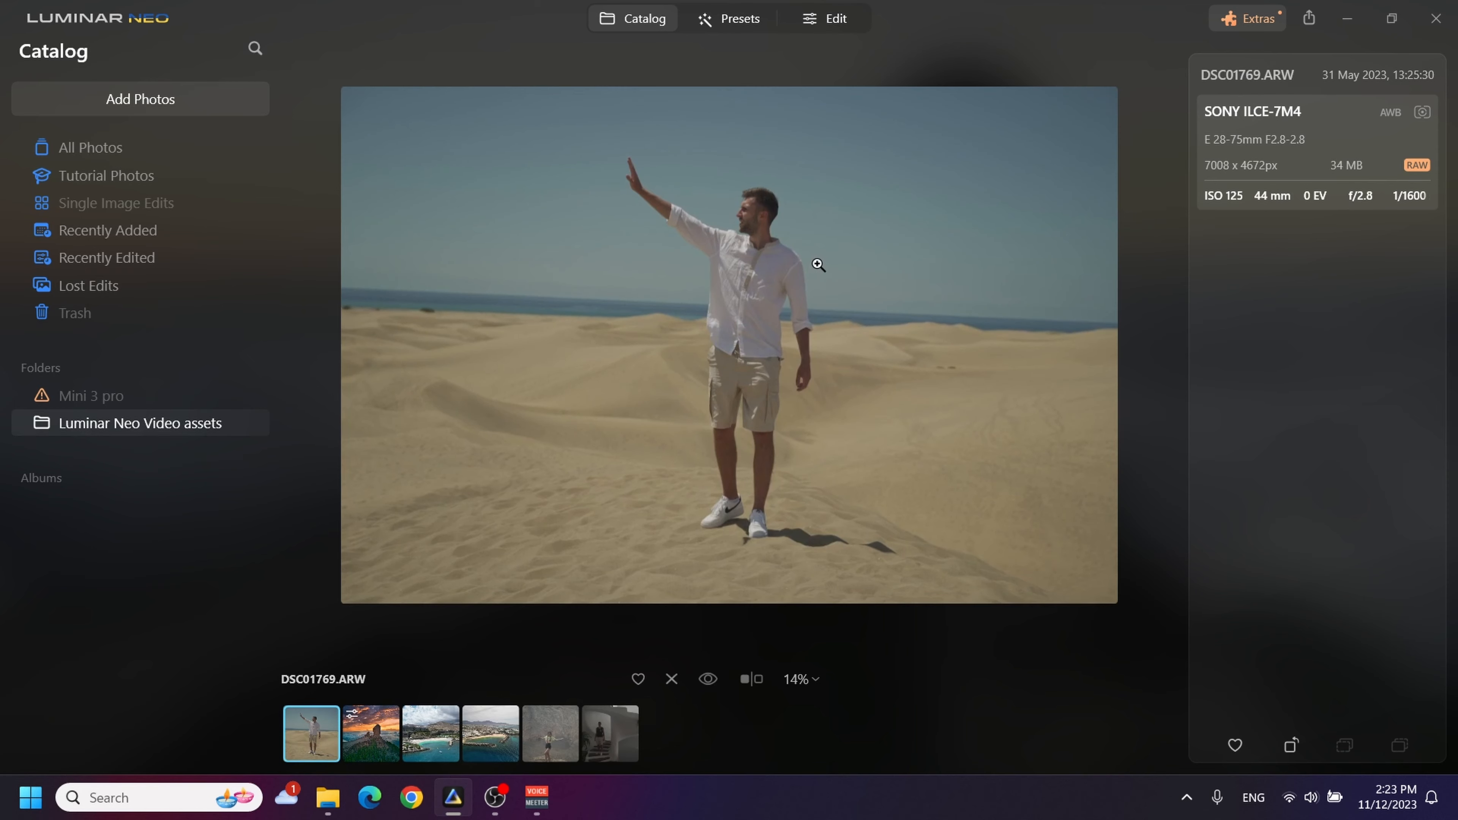
{"action": "left_click", "coordinate": [833, 21]}
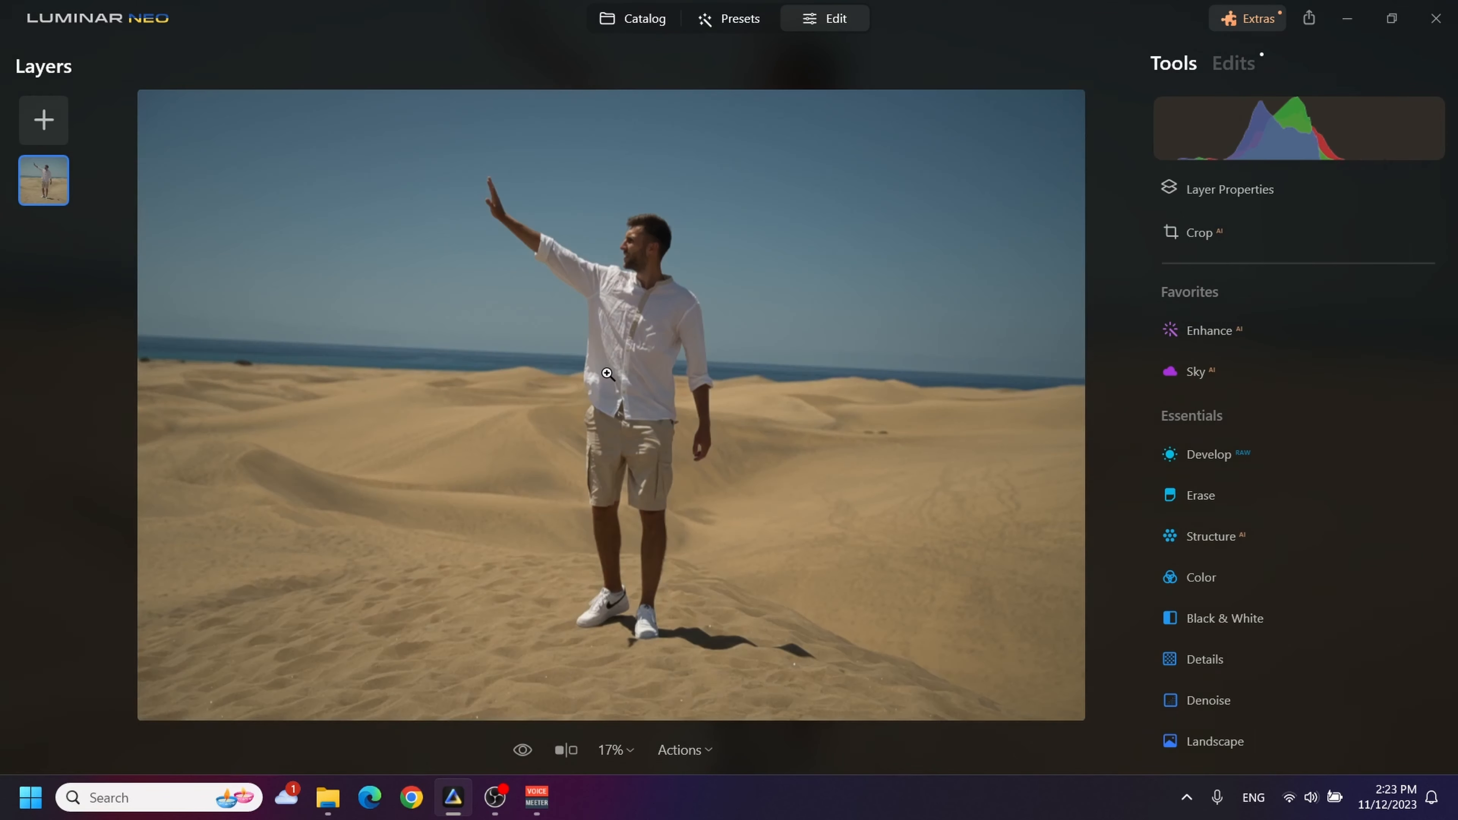
{"action": "left_click", "coordinate": [1196, 372]}
{"action": "left_click", "coordinate": [1299, 575]}
{"action": "left_click", "coordinate": [1218, 257]}
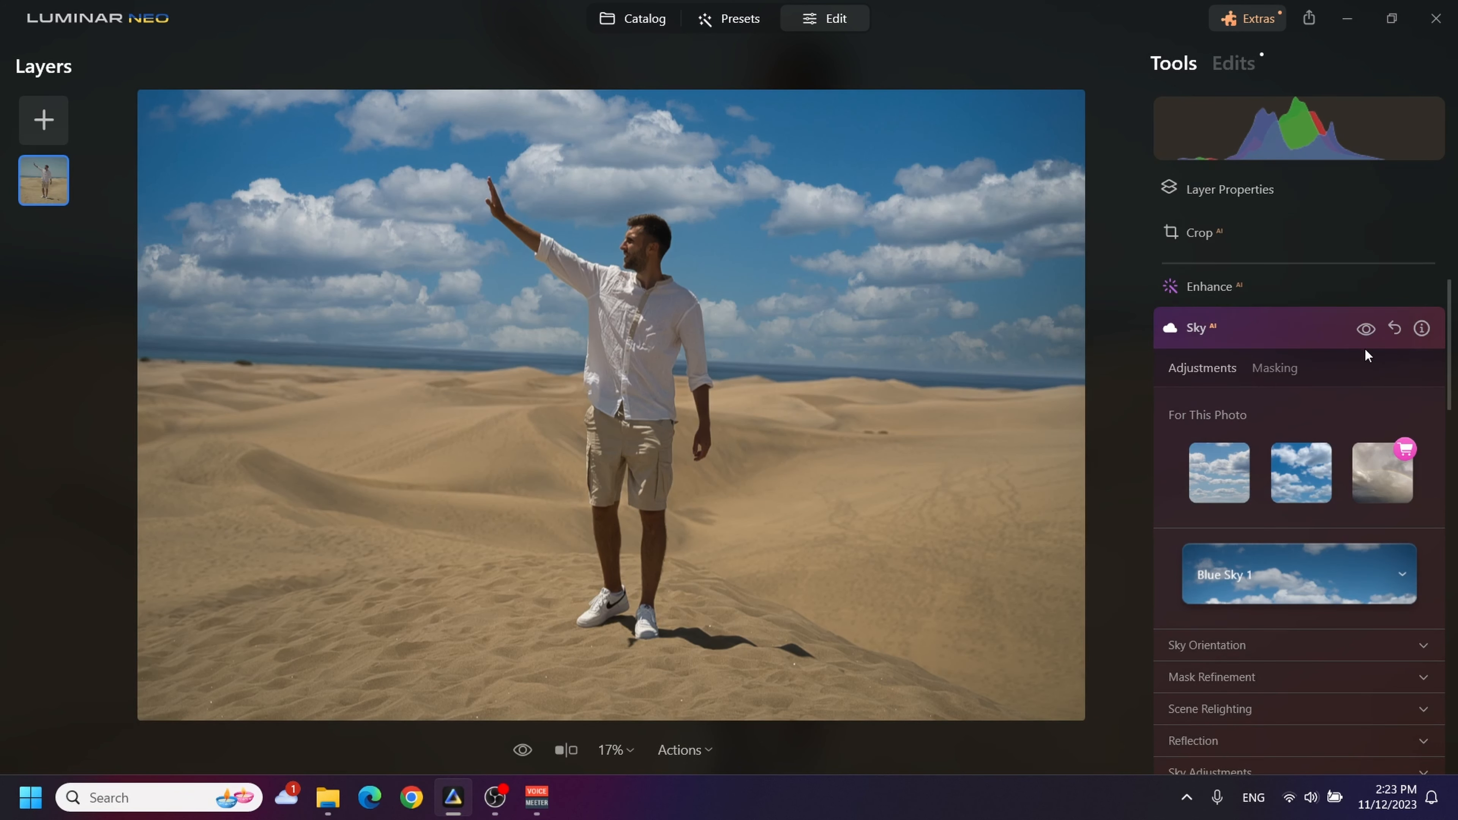
{"action": "left_click", "coordinate": [1370, 329]}
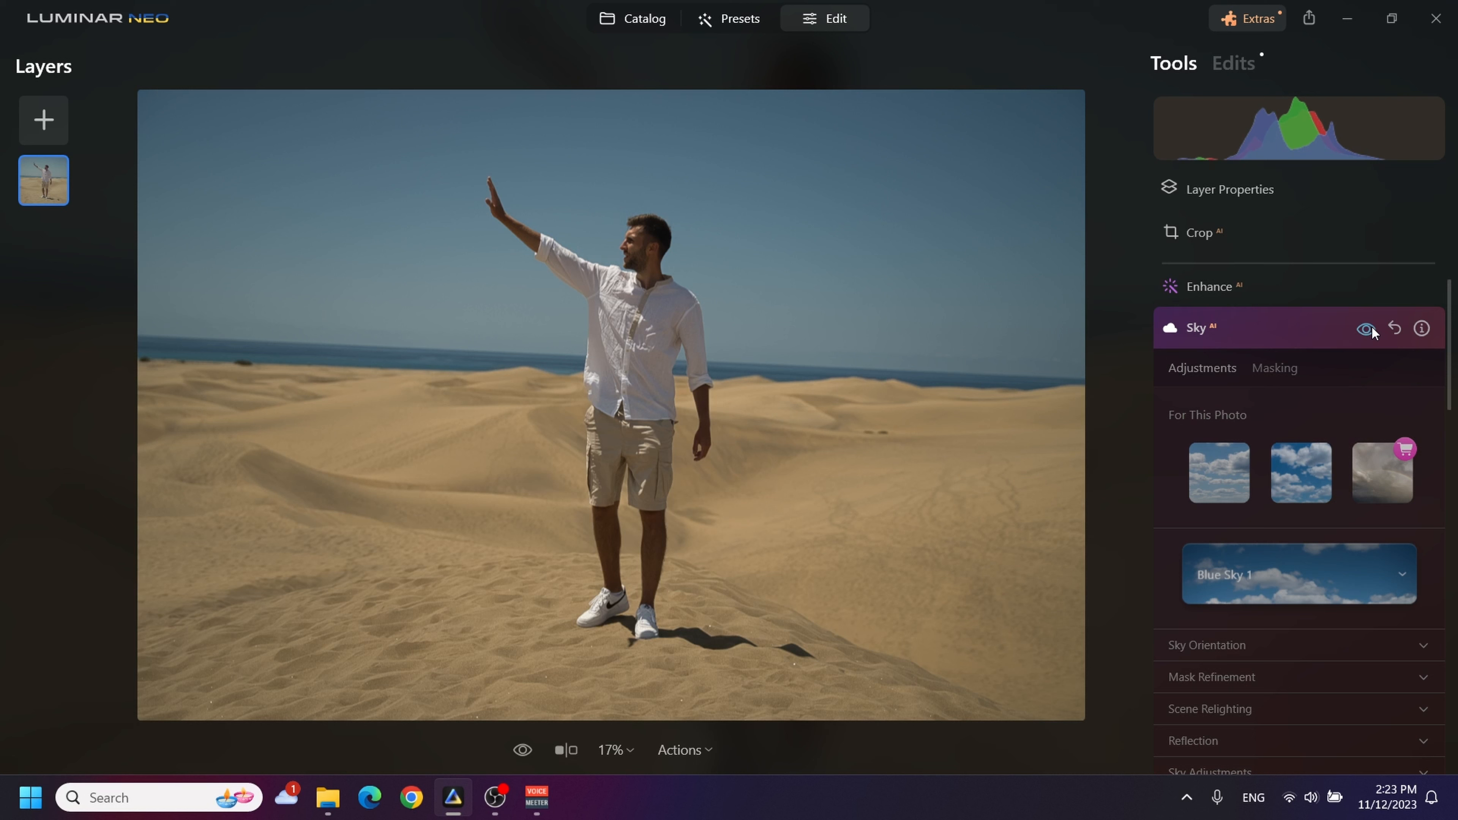
{"action": "left_click", "coordinate": [1370, 329]}
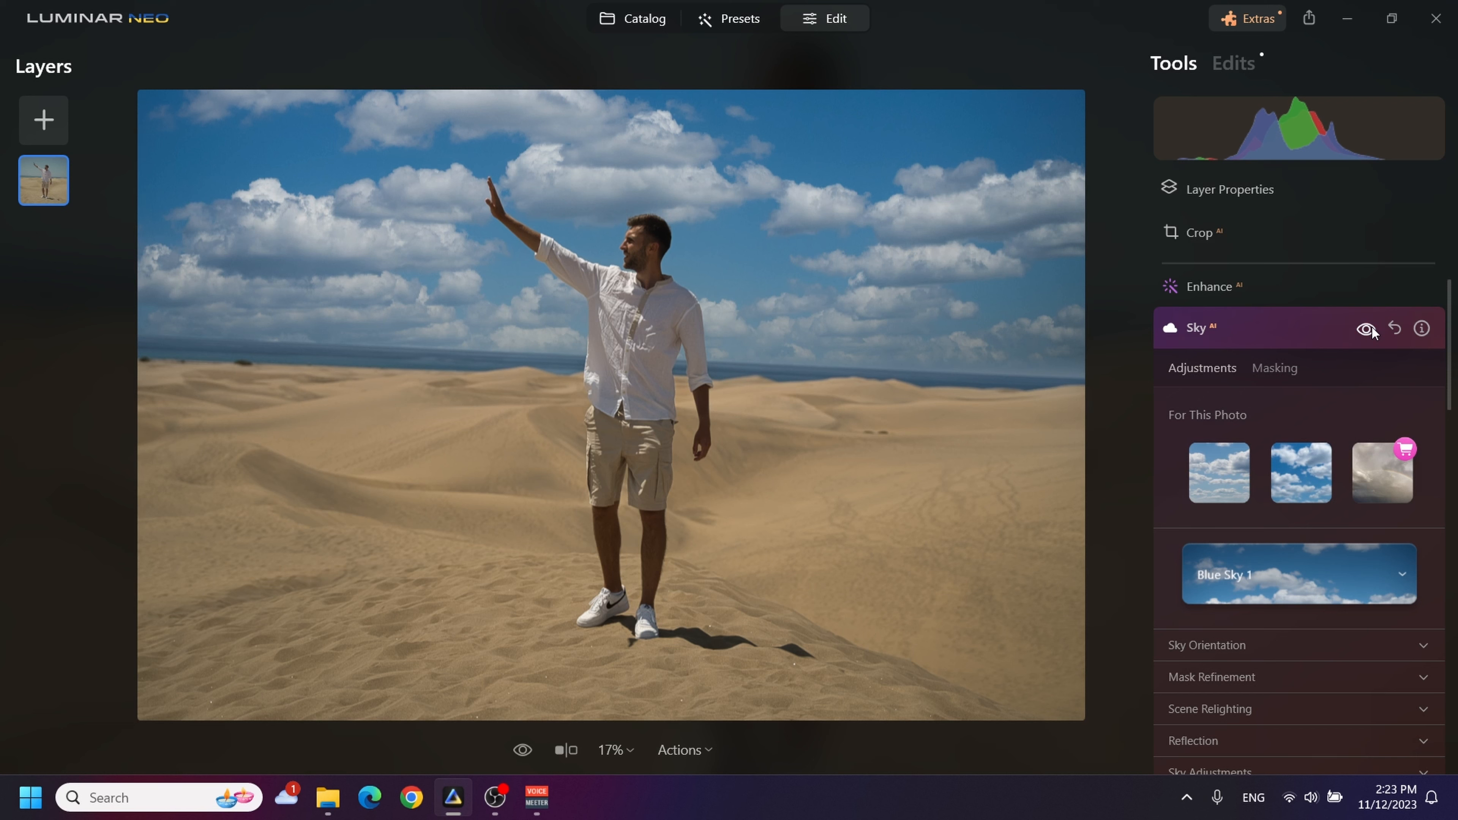
{"action": "left_click", "coordinate": [1371, 329]}
{"action": "left_click", "coordinate": [1372, 329]}
- Rotate the dune photo within the crop frame so the sea horizon is level and apply the crop
{"action": "scroll", "coordinate": [1280, 384], "scroll_direction": "up", "scroll_amount": 1}
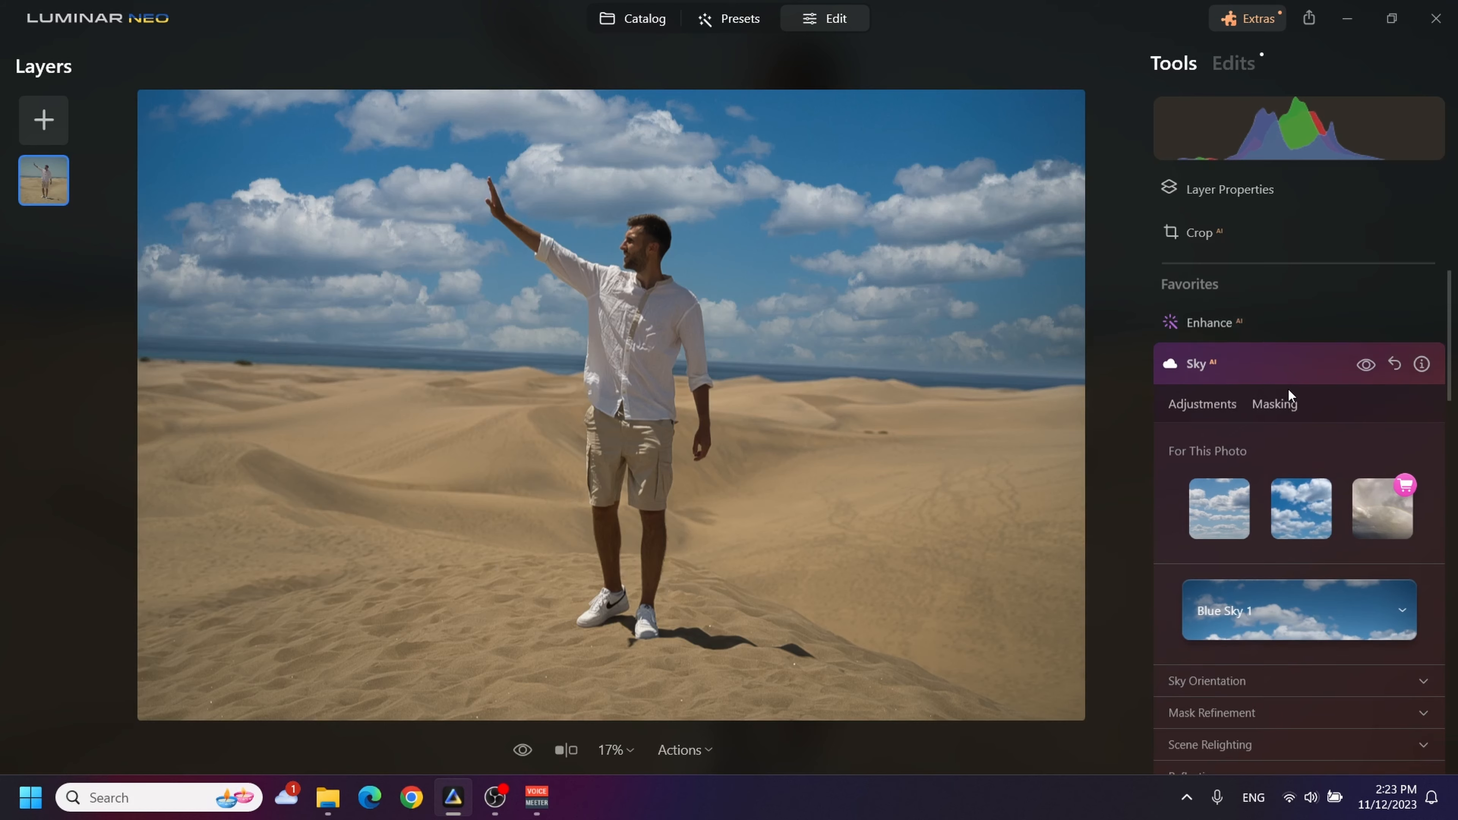
{"action": "left_click", "coordinate": [1228, 238]}
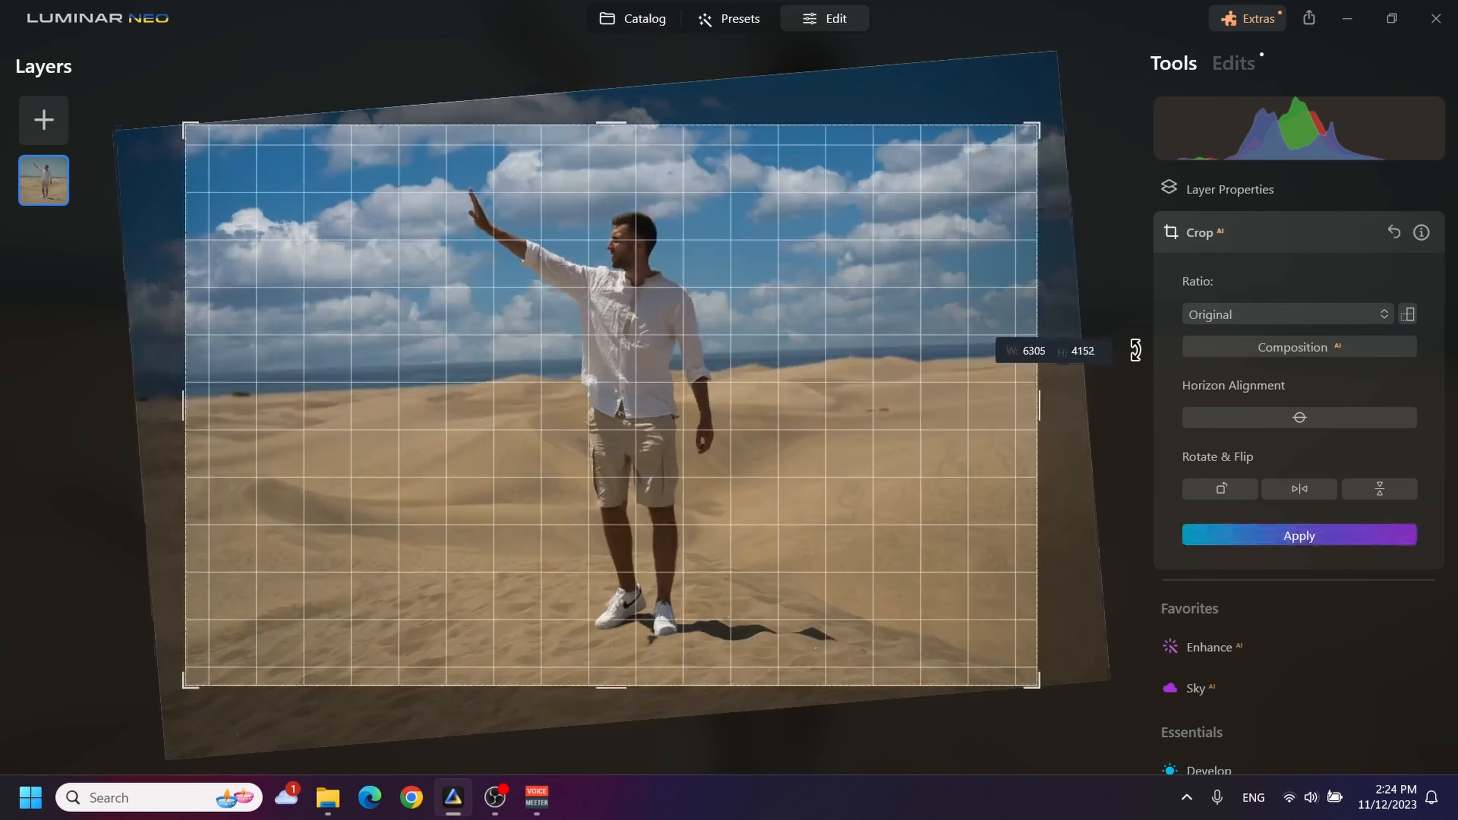
{"action": "left_click_drag", "start_coordinate": [1135, 348], "coordinate": [1100, 334]}
{"action": "left_click", "coordinate": [1274, 535]}
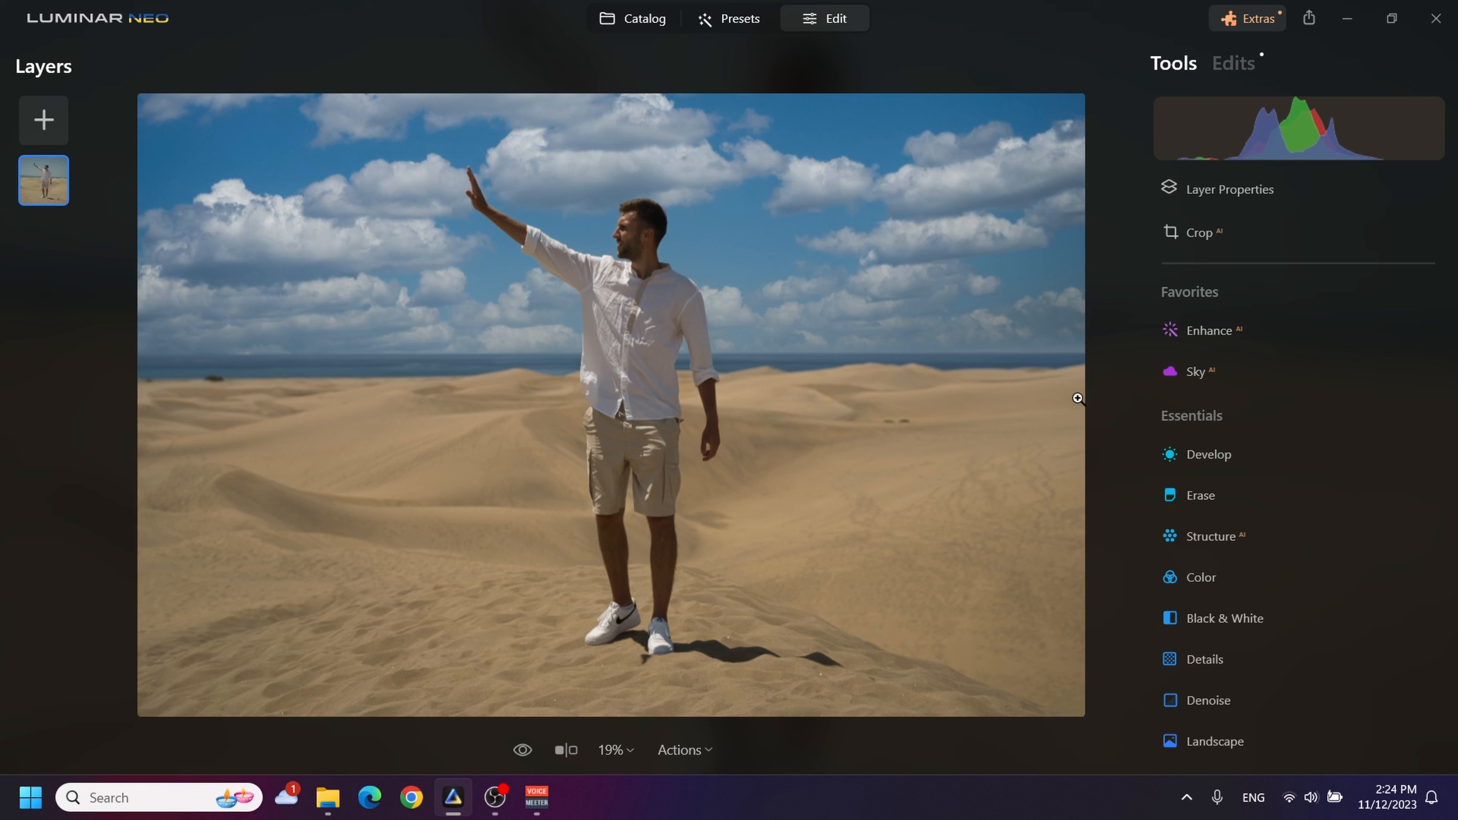
- Develop the dune photo's light with Exposure 0.33, Smart Contrast 13, Highlights -17 and Shadows 27
{"action": "left_click", "coordinate": [1227, 454]}
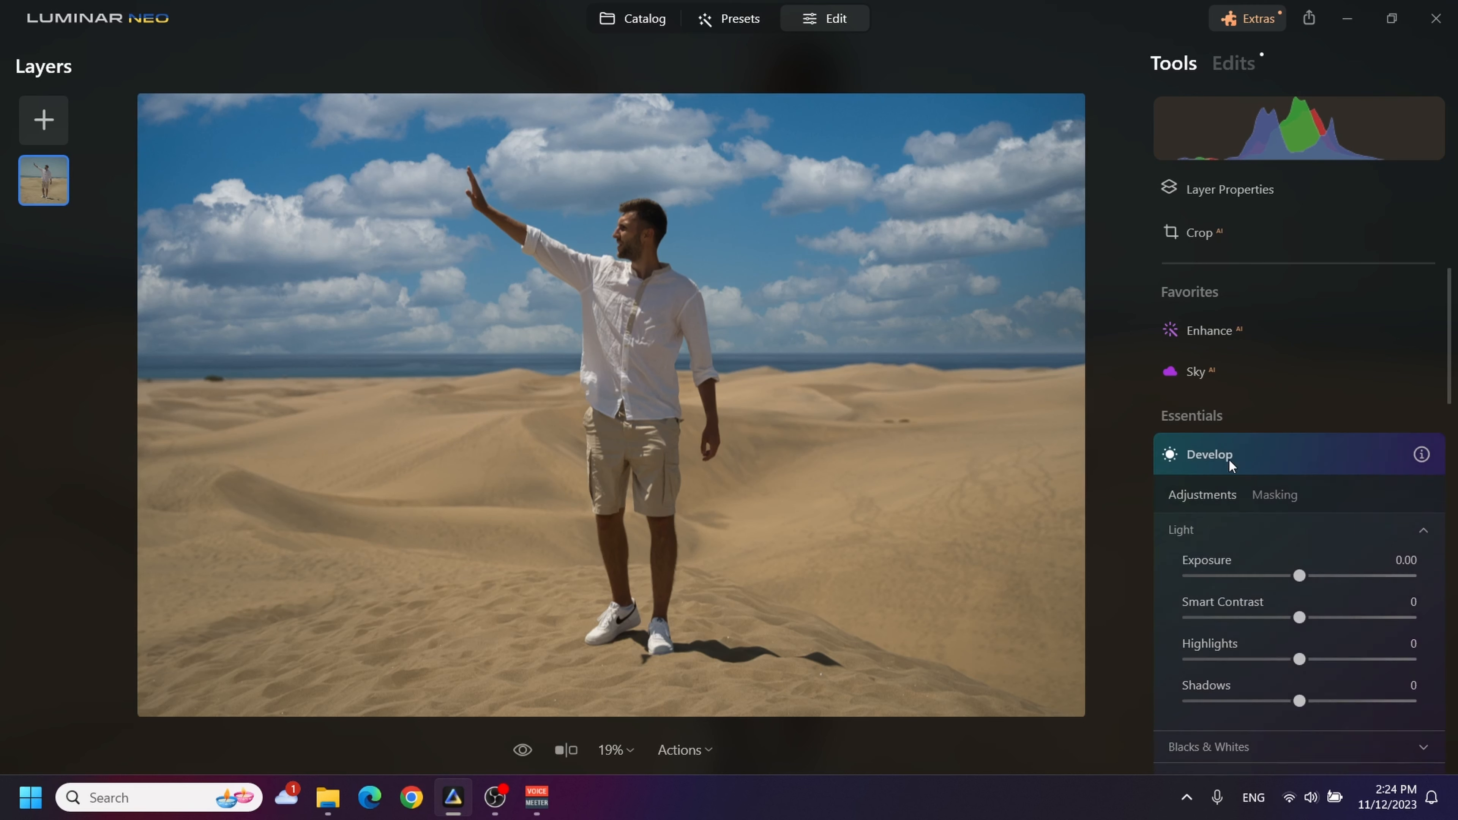
{"action": "left_click_drag", "start_coordinate": [1295, 531], "coordinate": [1331, 573]}
{"action": "left_click_drag", "start_coordinate": [1300, 449], "coordinate": [1307, 449]}
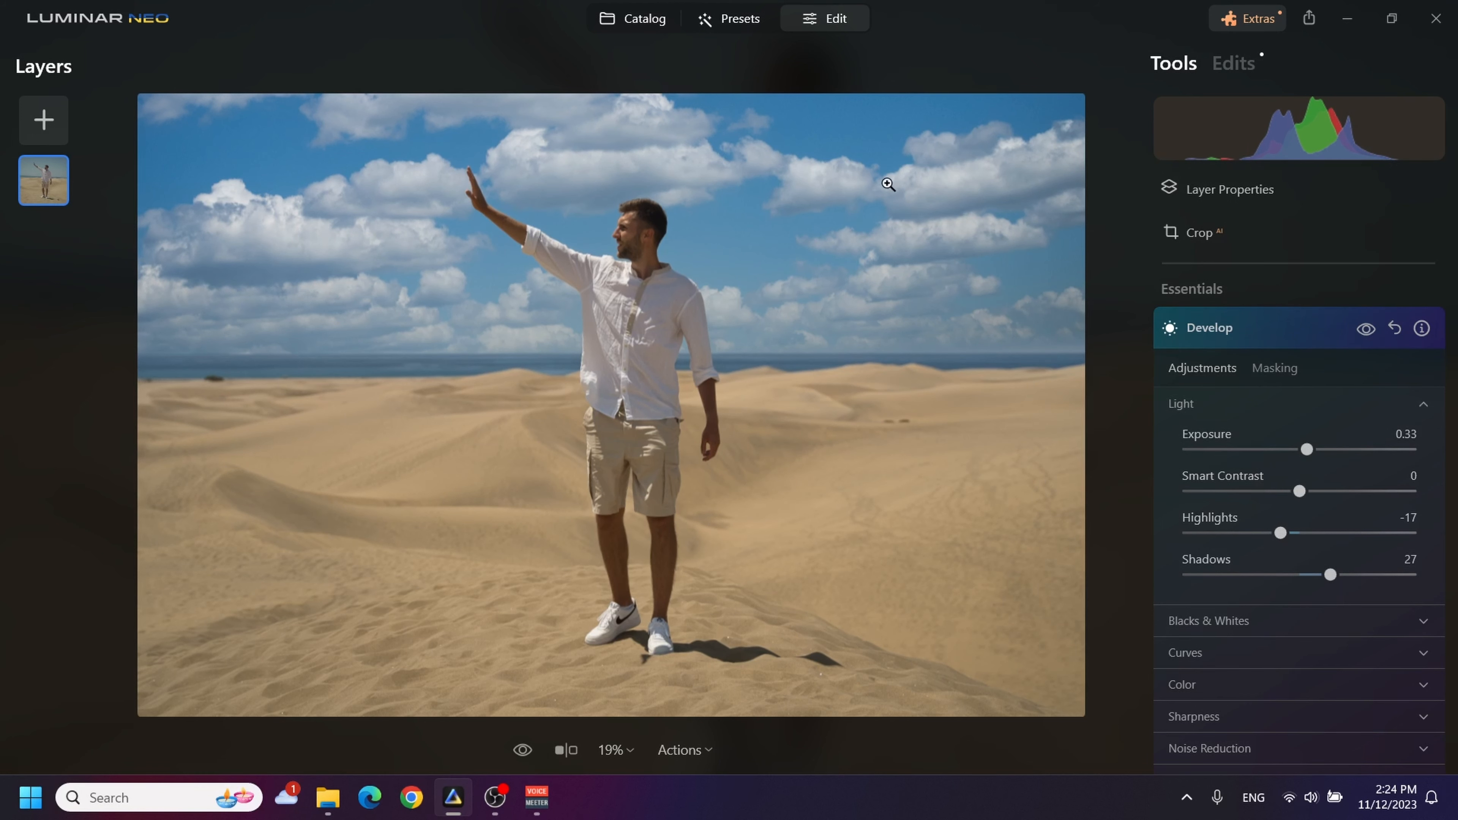
{"action": "mouse_move", "coordinate": [1301, 491]}
{"action": "left_mouse_down"}
{"action": "mouse_move", "coordinate": [1363, 489]}
{"action": "mouse_move", "coordinate": [1316, 496]}
{"action": "left_mouse_up"}
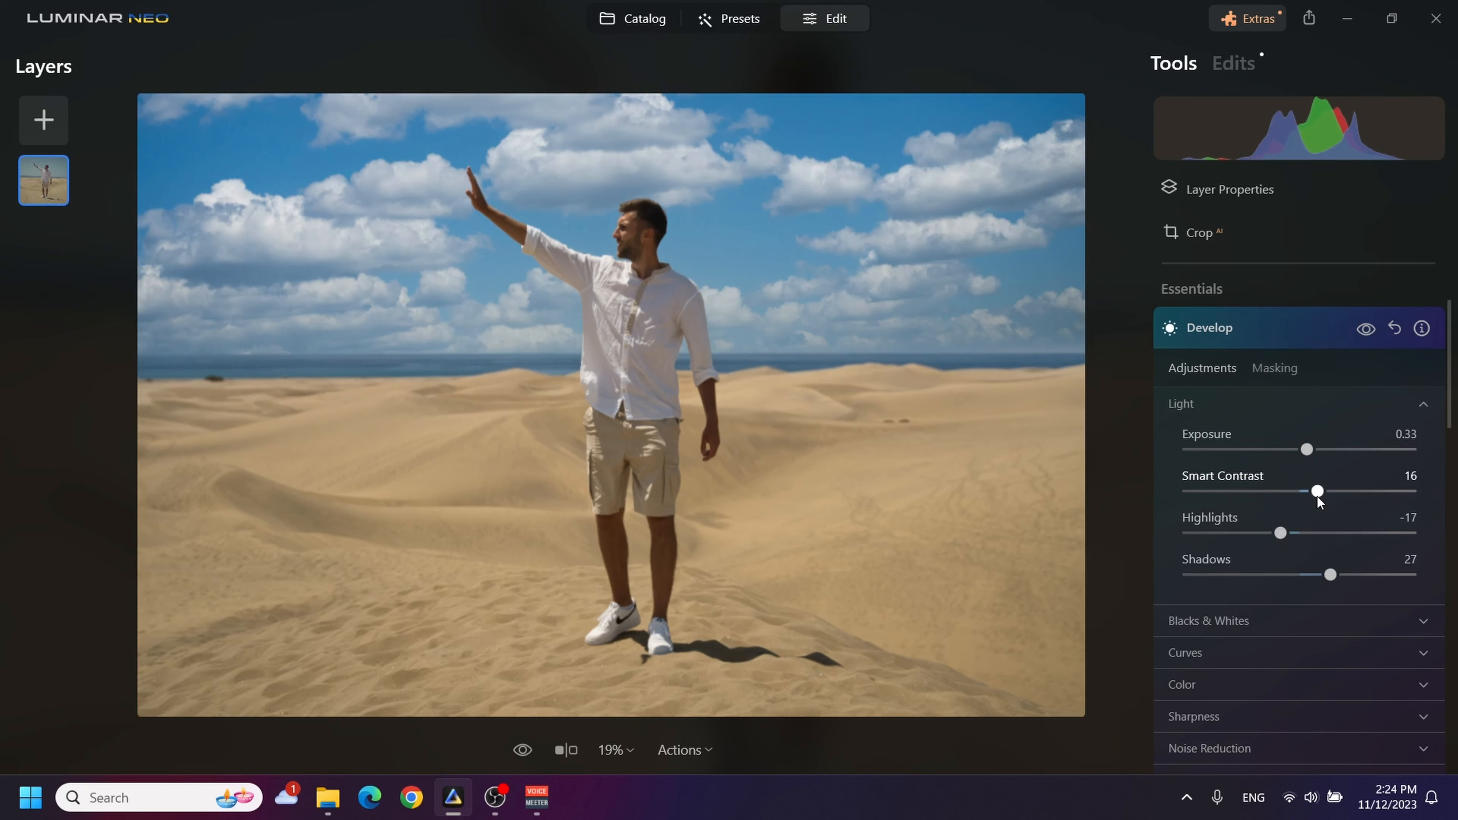
- Set the Saturation in the Develop colour settings to 17
{"action": "mouse_move", "coordinate": [1450, 388]}
{"action": "left_mouse_down"}
{"action": "mouse_move", "coordinate": [1442, 479]}
{"action": "mouse_move", "coordinate": [1441, 458]}
{"action": "left_mouse_up"}
{"action": "left_click", "coordinate": [1364, 399]}
{"action": "scroll", "coordinate": [1355, 471], "scroll_direction": "down", "scroll_amount": 3}
{"action": "left_click_drag", "start_coordinate": [1299, 665], "coordinate": [1319, 665]}
- Brighten the dune photo's shadows further by setting Shadows to 45 in the Develop light settings
{"action": "scroll", "coordinate": [1280, 398], "scroll_direction": "up", "scroll_amount": 4}
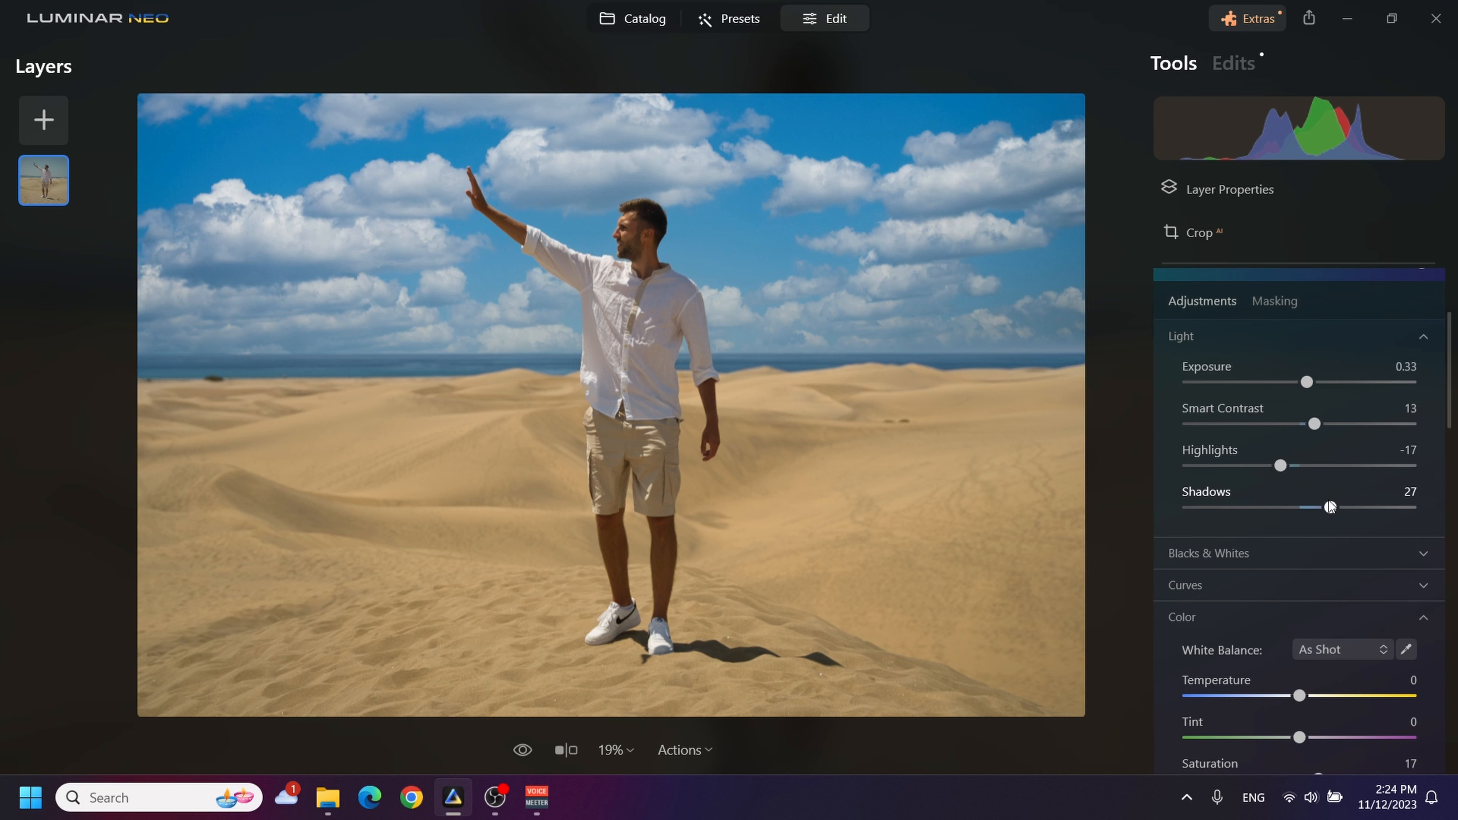
{"action": "left_click_drag", "start_coordinate": [1329, 508], "coordinate": [1350, 509]}
{"action": "scroll", "coordinate": [1320, 391], "scroll_direction": "up", "scroll_amount": 2}
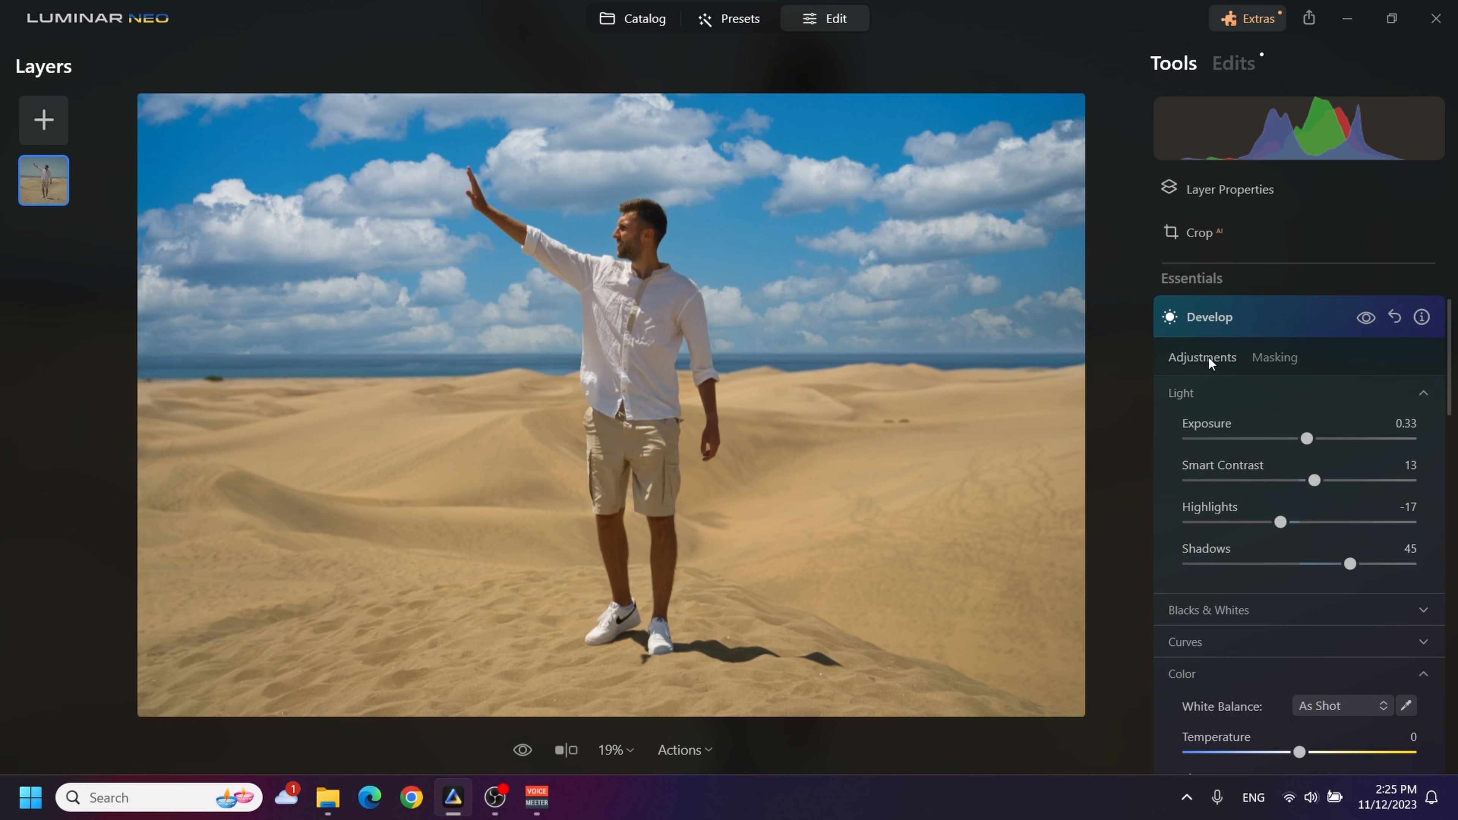
{"action": "left_click", "coordinate": [1255, 326]}
- Add structure to the dune photo with Structure AI at an Amount of 10
{"action": "left_click", "coordinate": [1224, 397]}
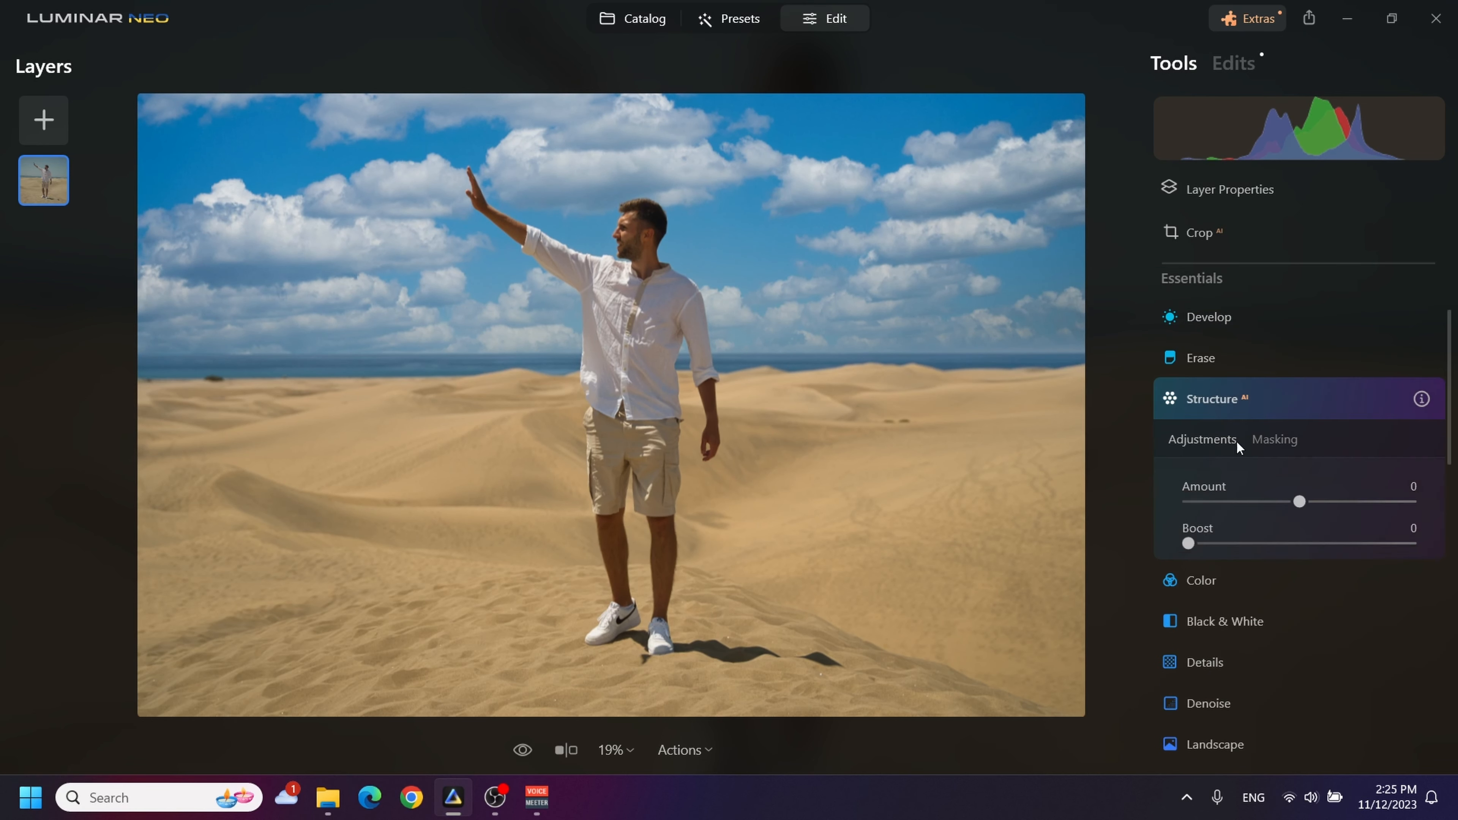
{"action": "left_click", "coordinate": [1310, 502]}
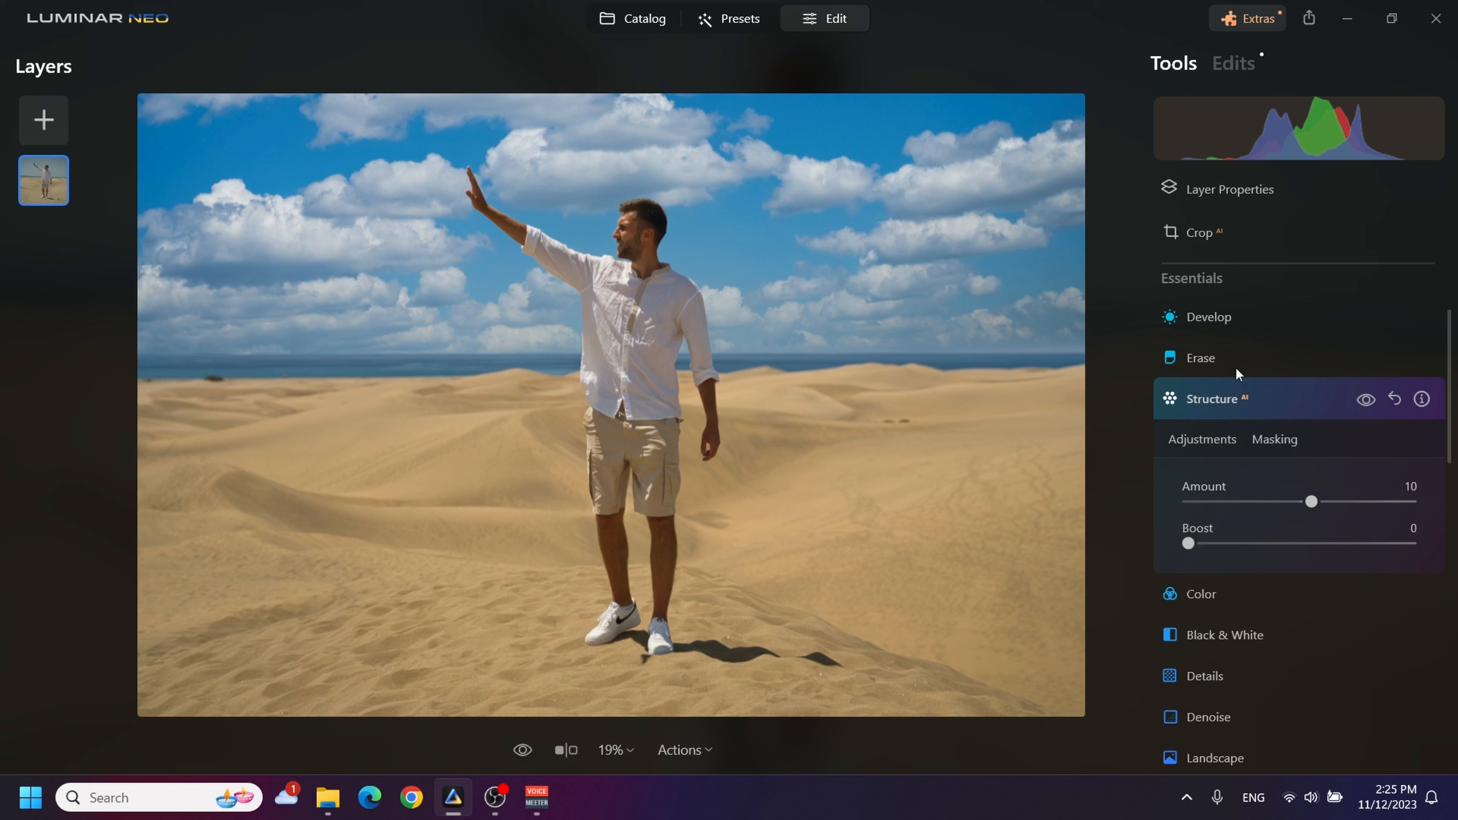
{"action": "left_click", "coordinate": [1216, 393]}
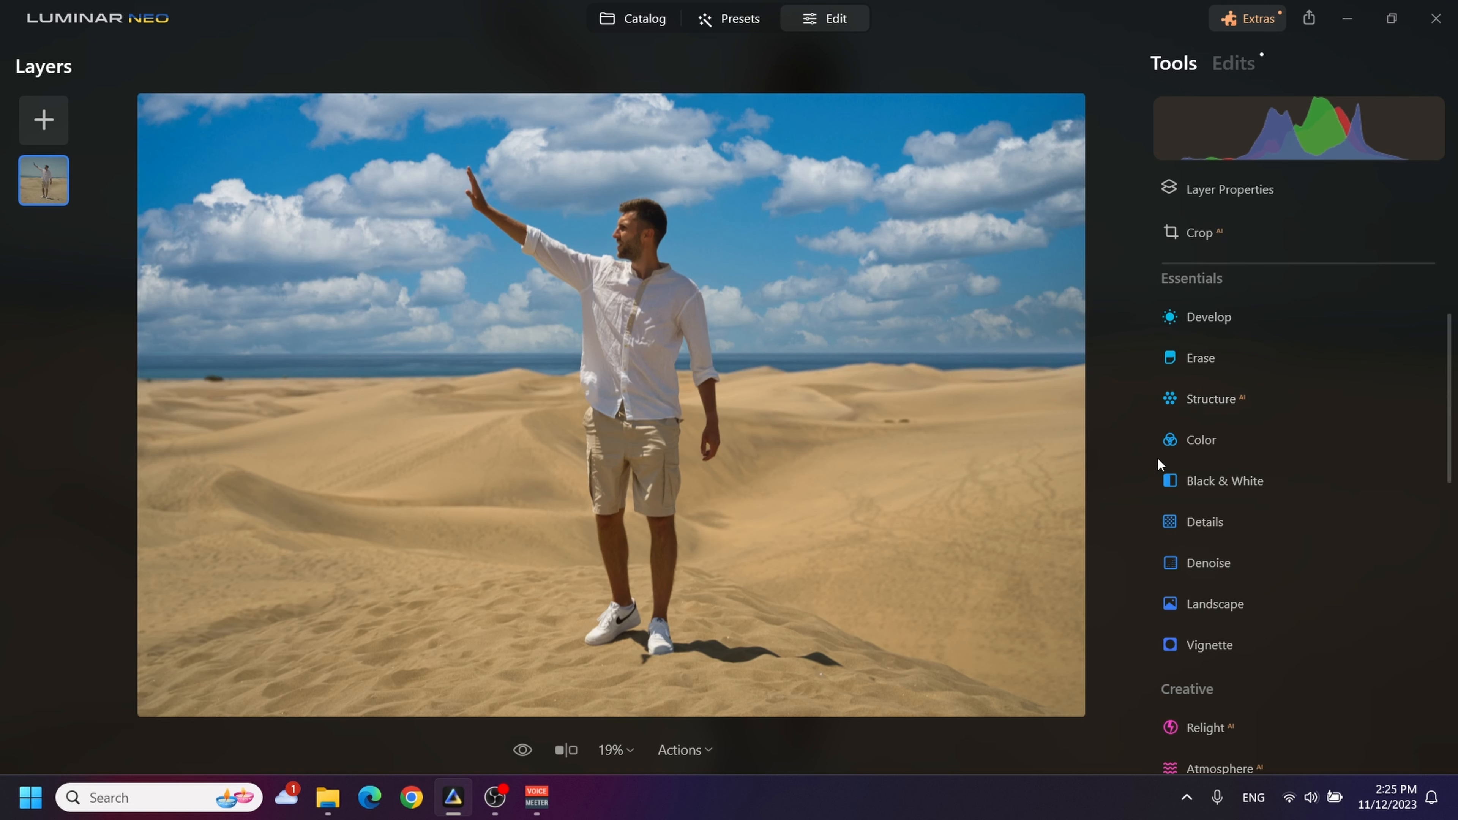
- Adjust the man's figure with Body AI, setting Shape to -1
{"action": "left_click_drag", "start_coordinate": [1448, 430], "coordinate": [1435, 649]}
{"action": "scroll", "coordinate": [1423, 626], "scroll_direction": "down", "scroll_amount": 3}
{"action": "left_click", "coordinate": [1205, 508]}
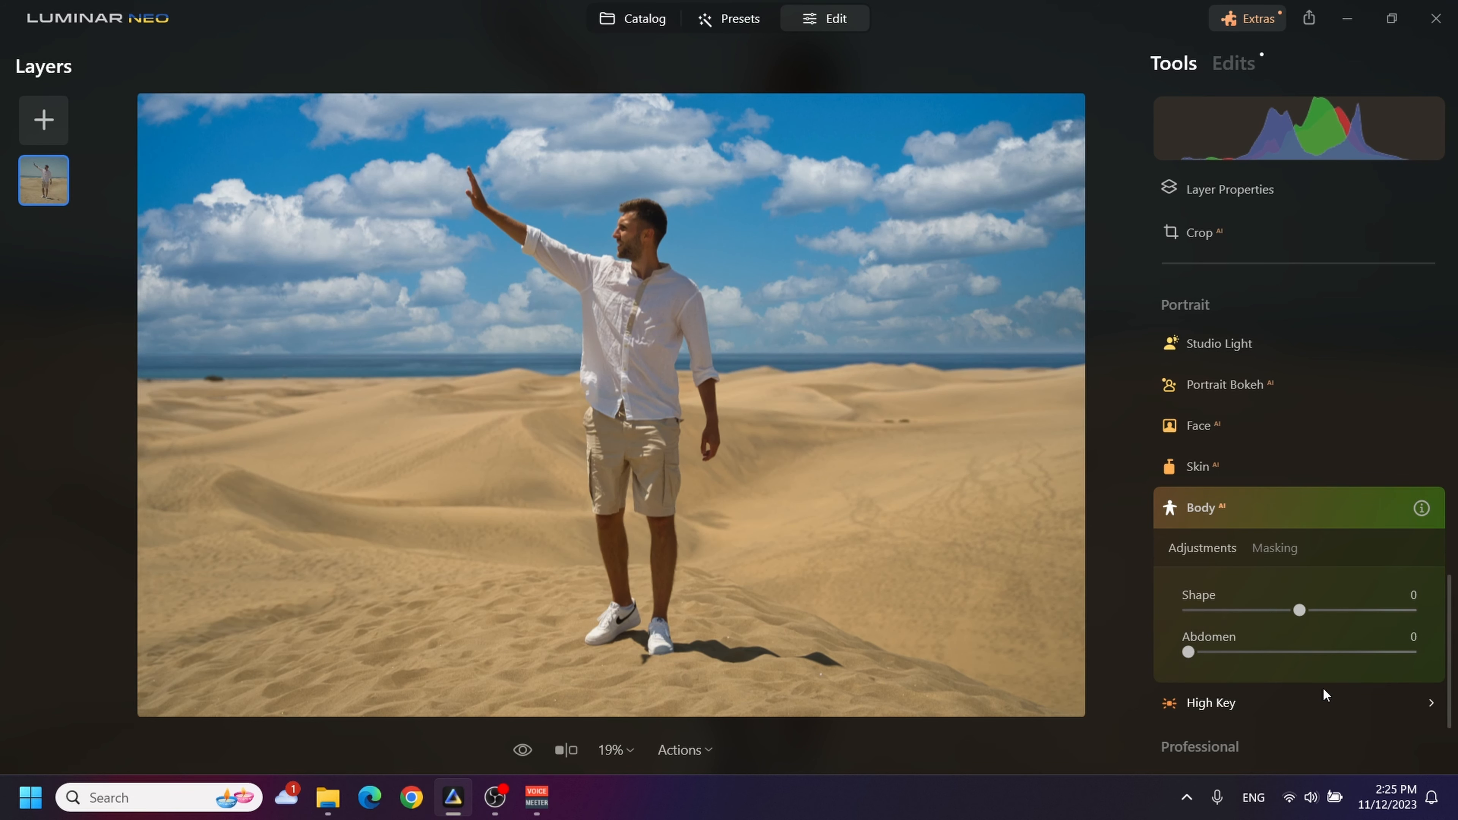
{"action": "left_click", "coordinate": [1298, 611]}
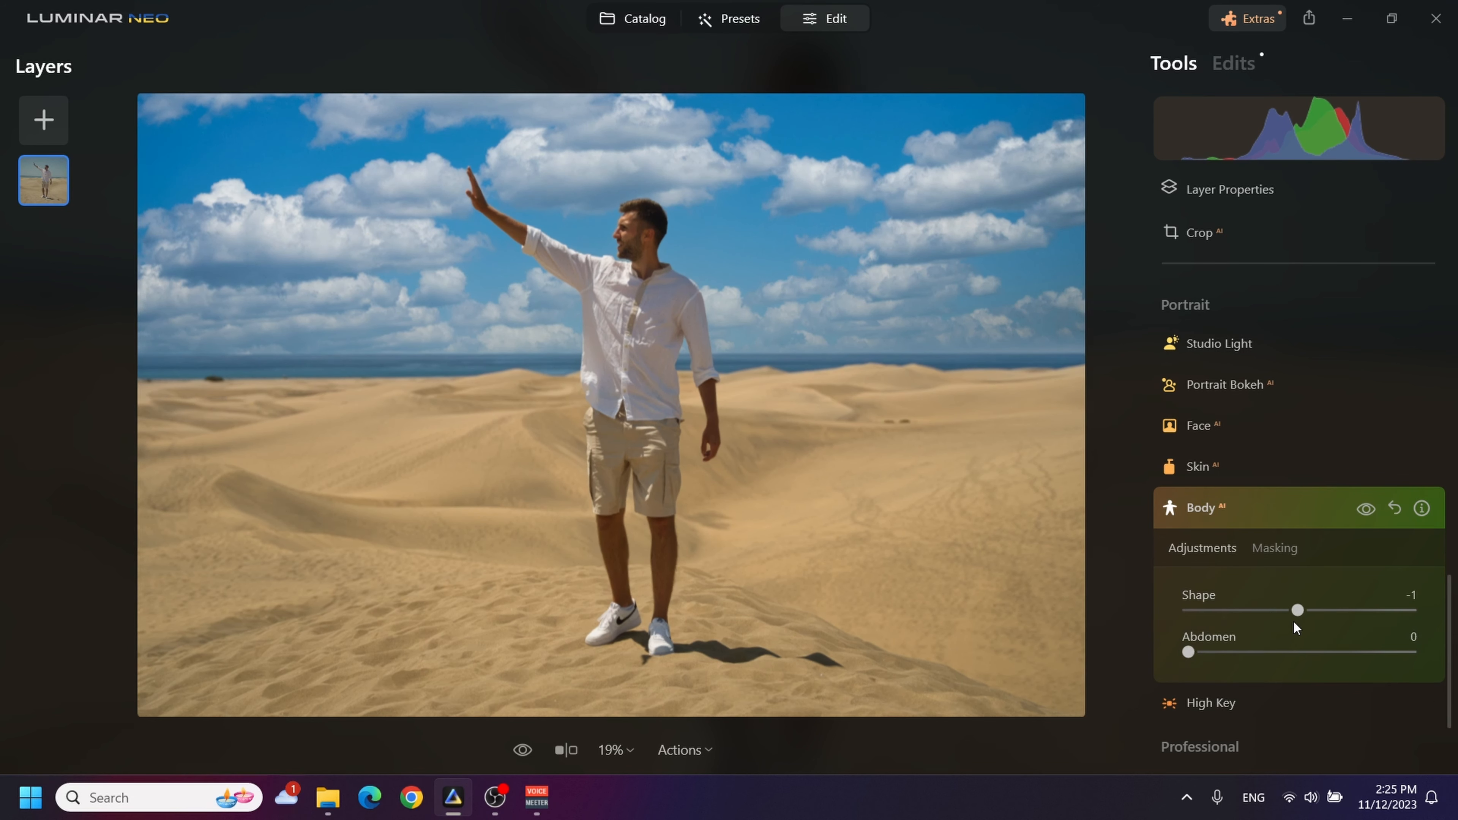